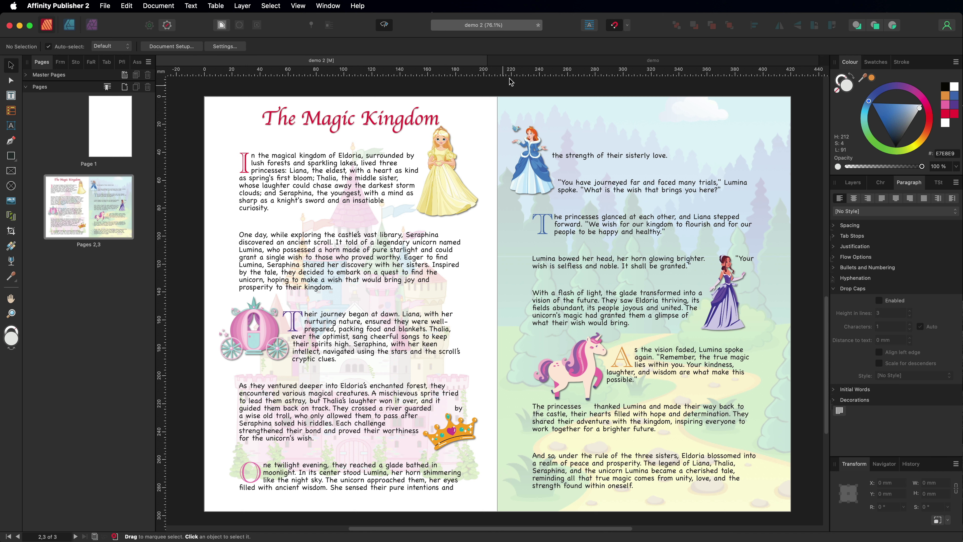
Switch to the demo document, which shows The Magic Kingdom spread without drop caps.
{"action": "left_click", "coordinate": [527, 60]}
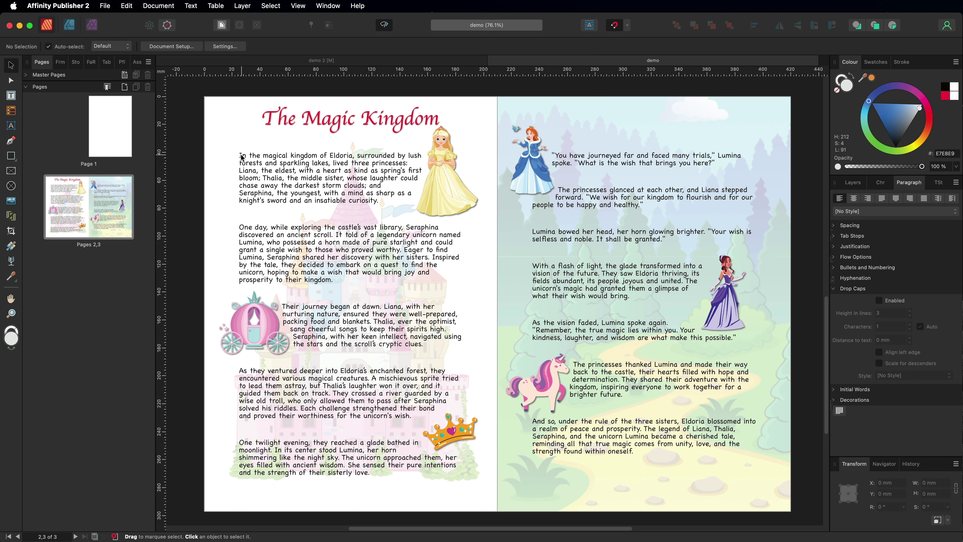
{"action": "left_click", "coordinate": [311, 121]}
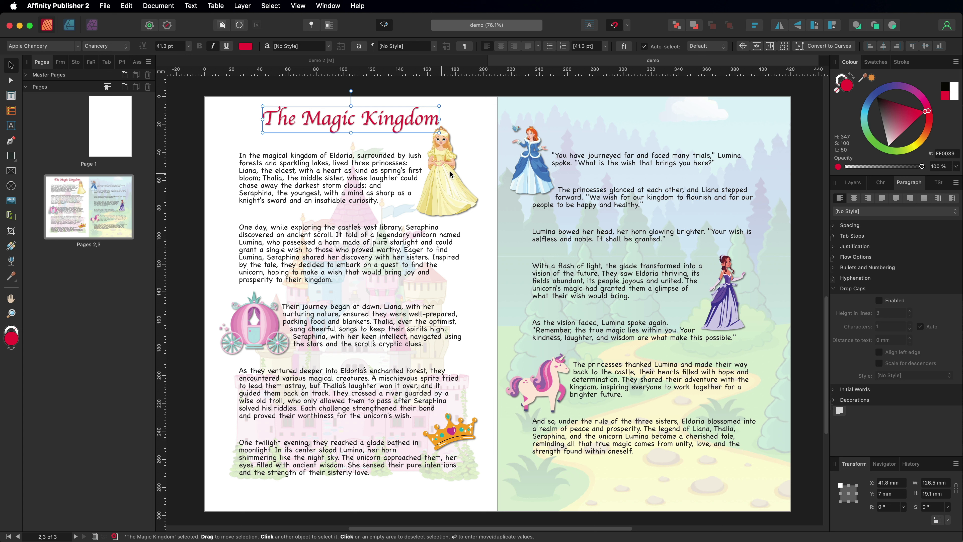
{"action": "left_click", "coordinate": [268, 320]}
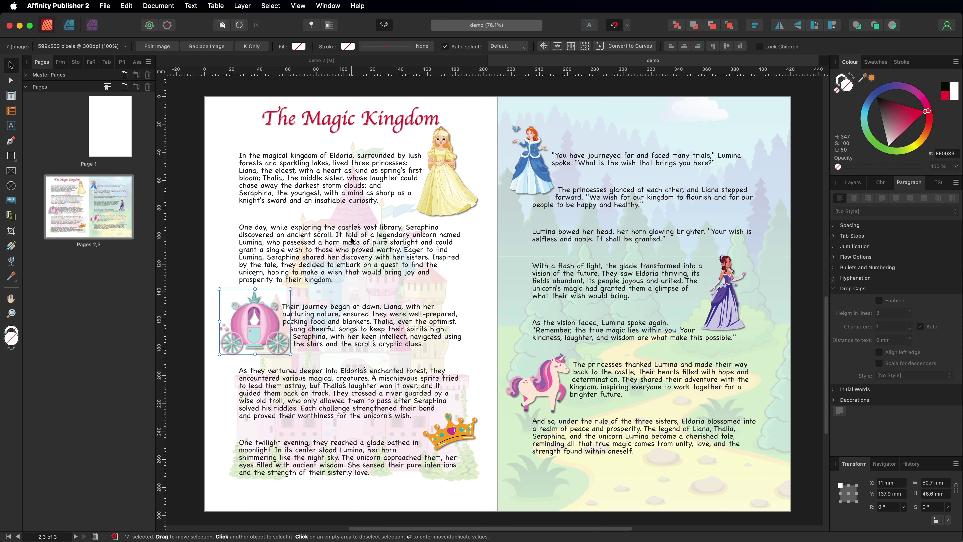
{"action": "left_click", "coordinate": [296, 181]}
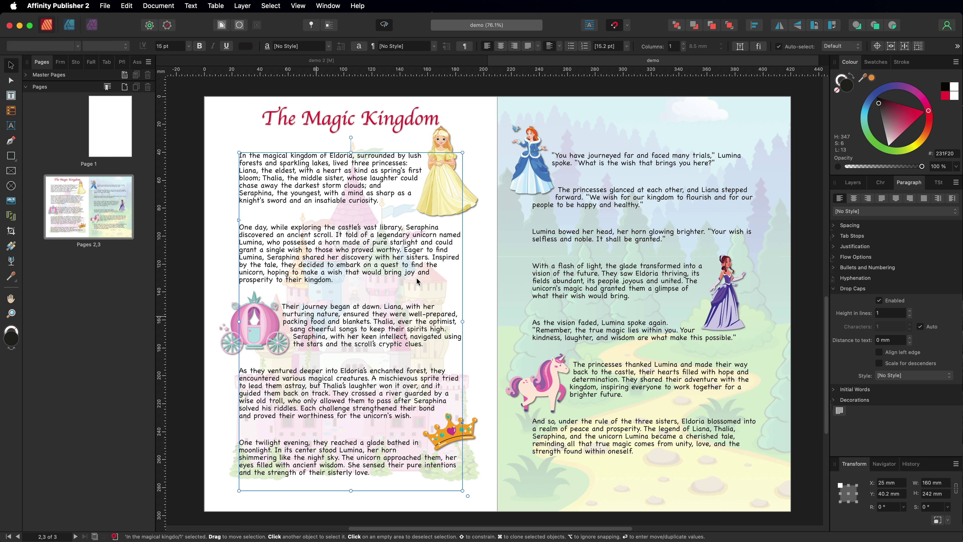
{"action": "left_click", "coordinate": [475, 86]}
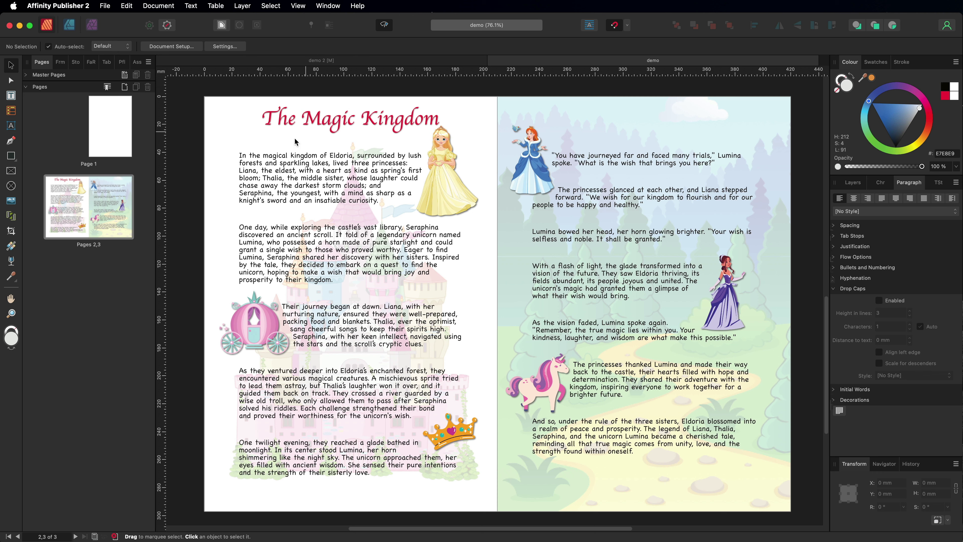
{"action": "left_click", "coordinate": [257, 164]}
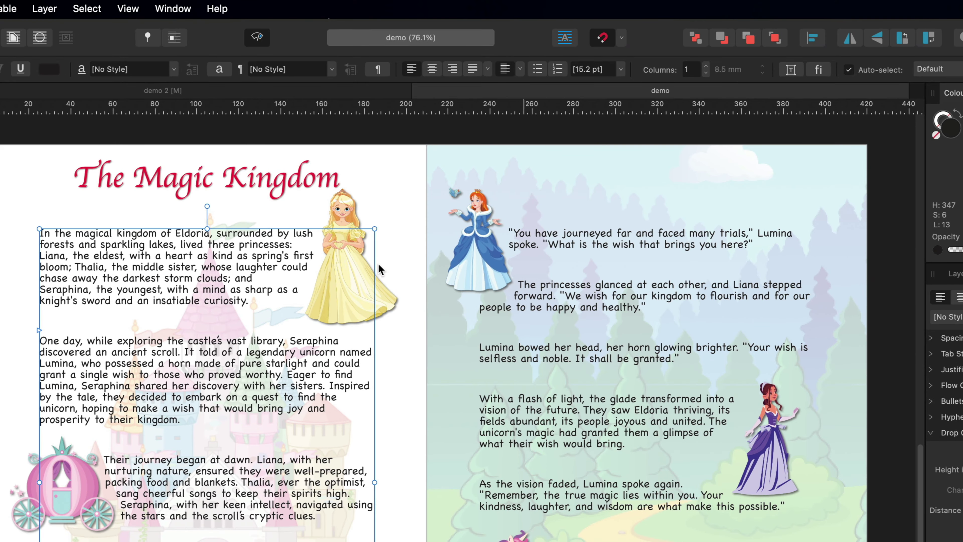
{"action": "left_click", "coordinate": [178, 10]}
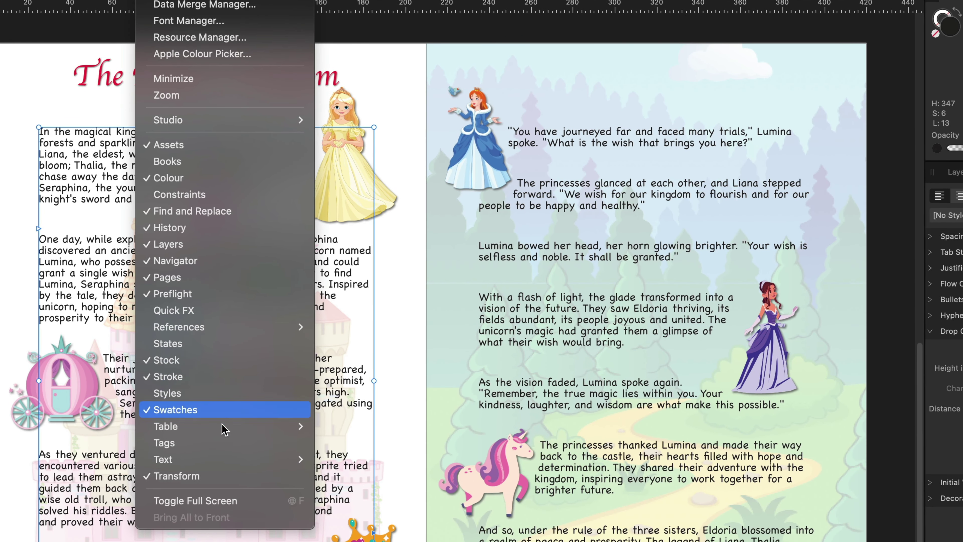
{"action": "mouse_move", "coordinate": [221, 469]}
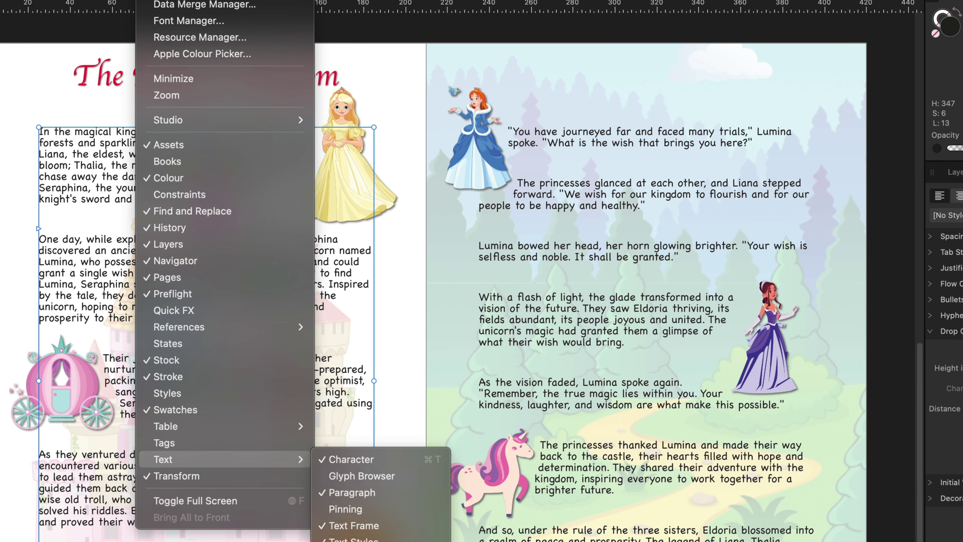
{"action": "key", "text": "Escape"}
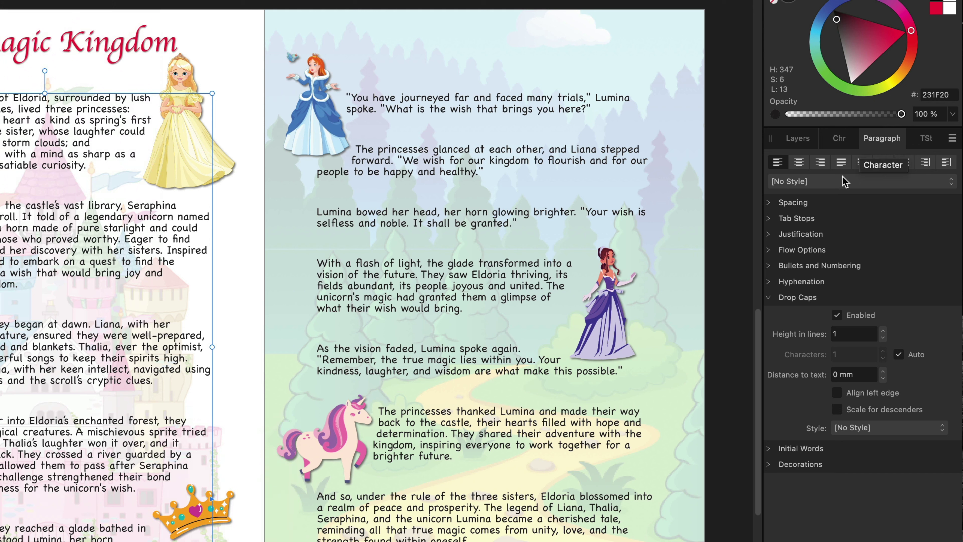
Browse the Paragraph panel's spacing, tab stop and drop cap sections, and toggle drop caps off and on.
{"action": "left_click", "coordinate": [770, 205]}
{"action": "left_click", "coordinate": [769, 203]}
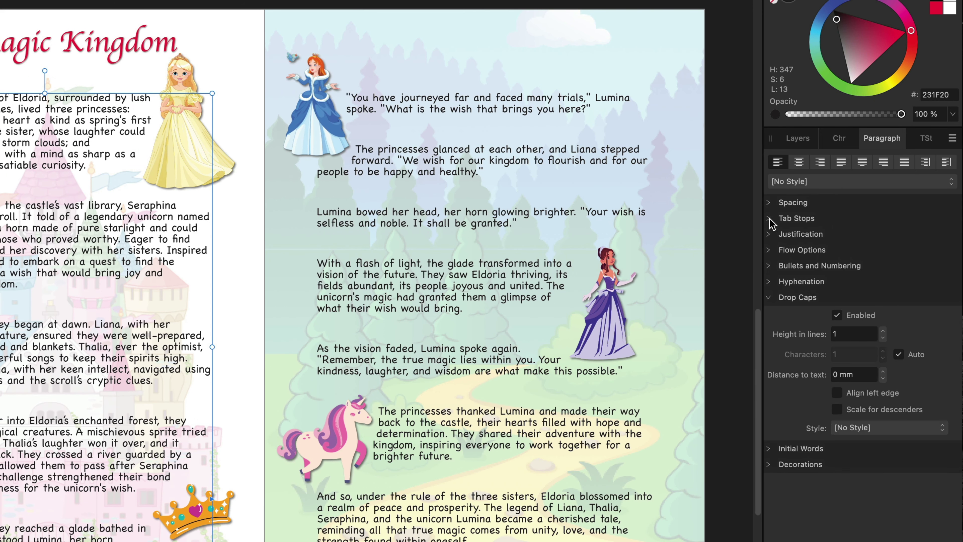
{"action": "left_click", "coordinate": [770, 218]}
{"action": "left_click", "coordinate": [769, 218]}
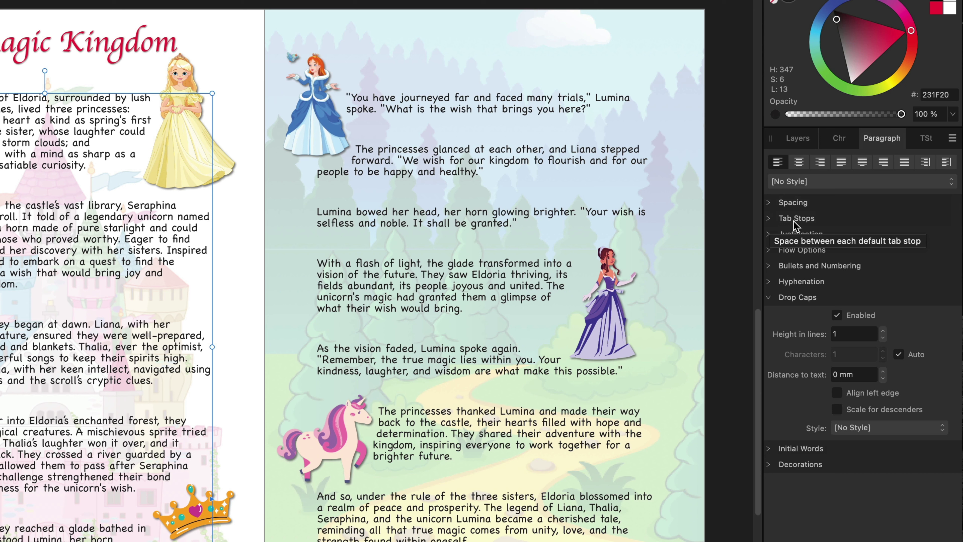
{"action": "left_click", "coordinate": [792, 298]}
{"action": "left_click", "coordinate": [791, 298]}
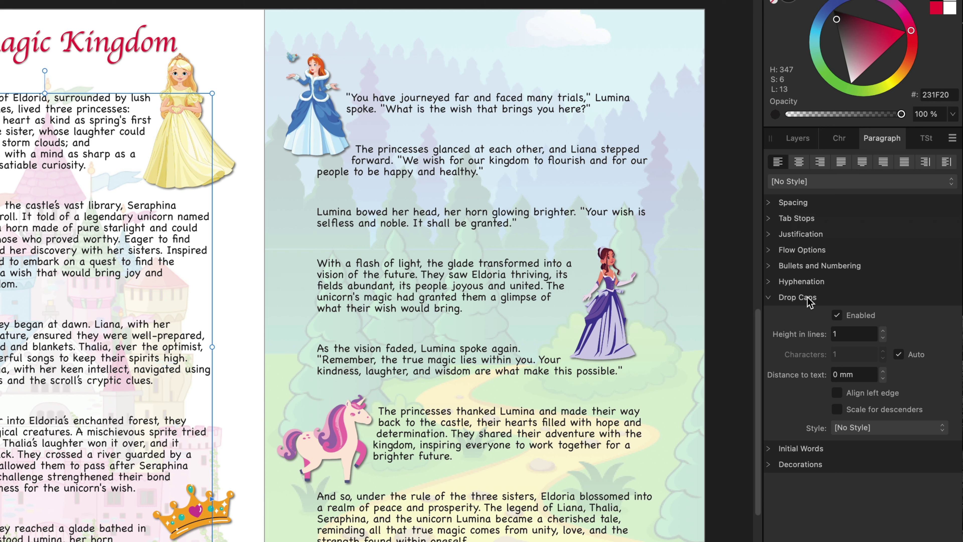
{"action": "left_click", "coordinate": [837, 315]}
{"action": "left_click", "coordinate": [837, 316]}
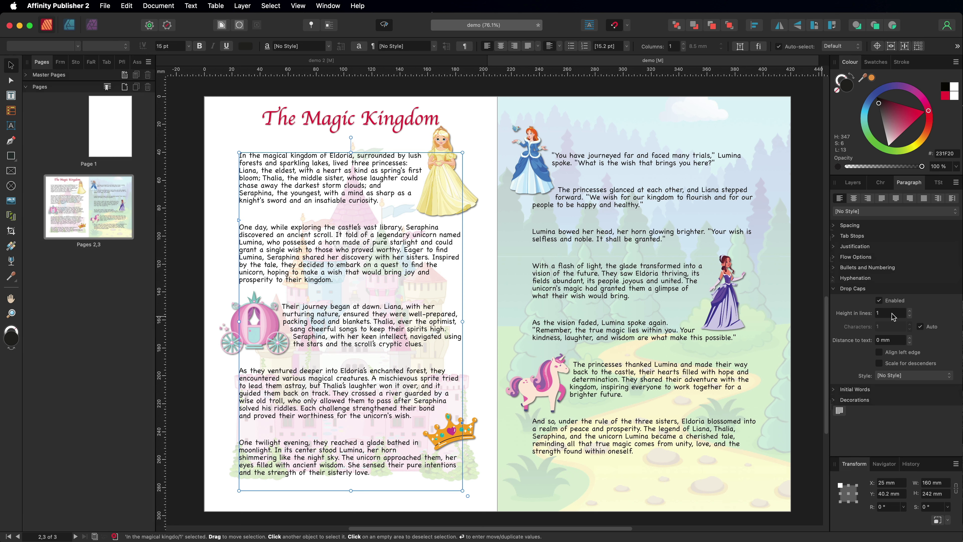
Try drop cap heights of two and four lines, then return to two.
{"action": "left_click", "coordinate": [910, 310]}
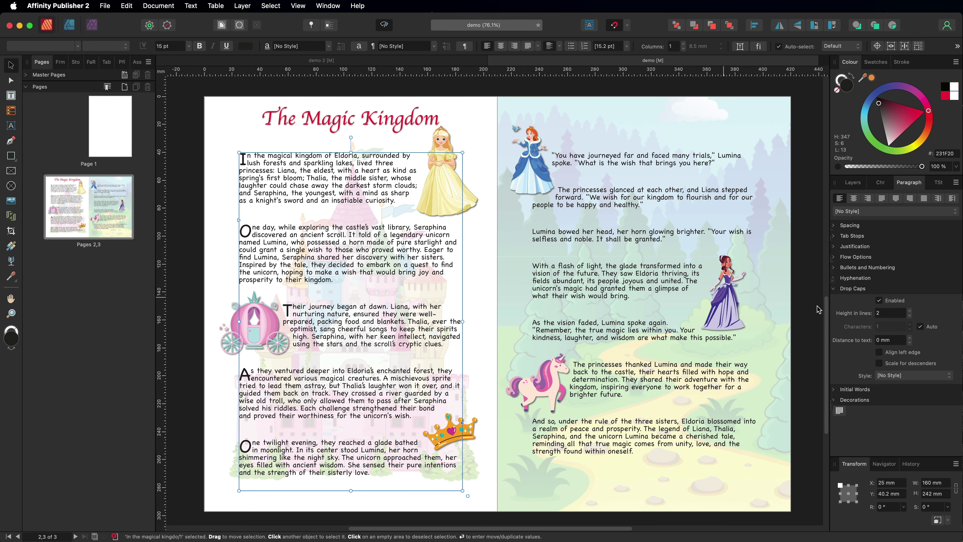
{"action": "left_click", "coordinate": [910, 312]}
{"action": "left_click", "coordinate": [910, 311]}
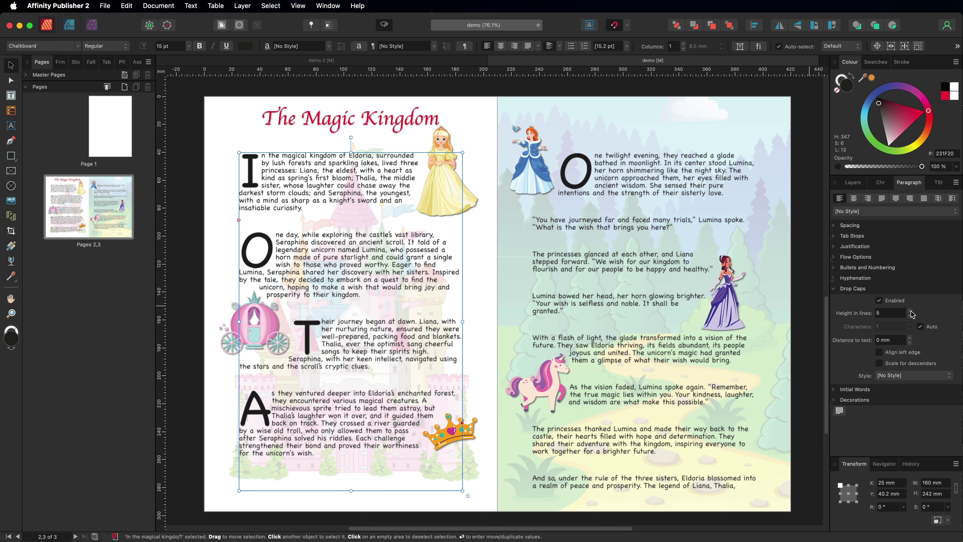
{"action": "left_click", "coordinate": [910, 317]}
{"action": "left_click", "coordinate": [910, 317]}
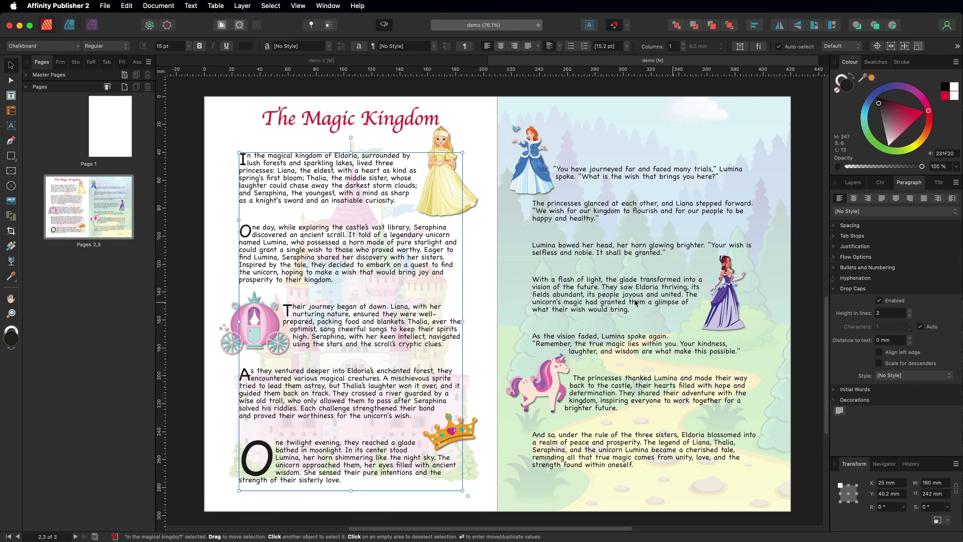
Enable drop caps on the right page's story frame, then disable them on both frames.
{"action": "left_click", "coordinate": [551, 248]}
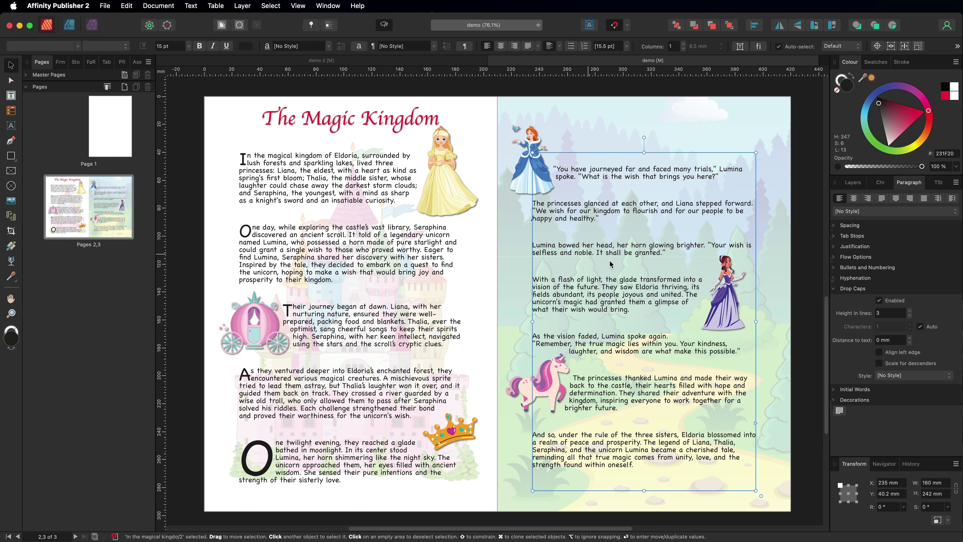
{"action": "left_click", "coordinate": [879, 301]}
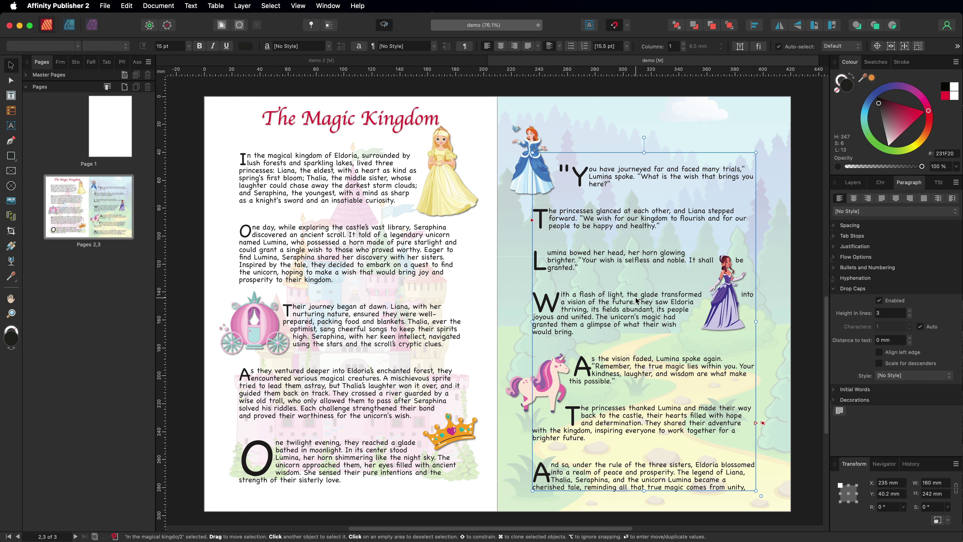
{"action": "left_click", "coordinate": [880, 301]}
{"action": "key", "text": "Tab"}
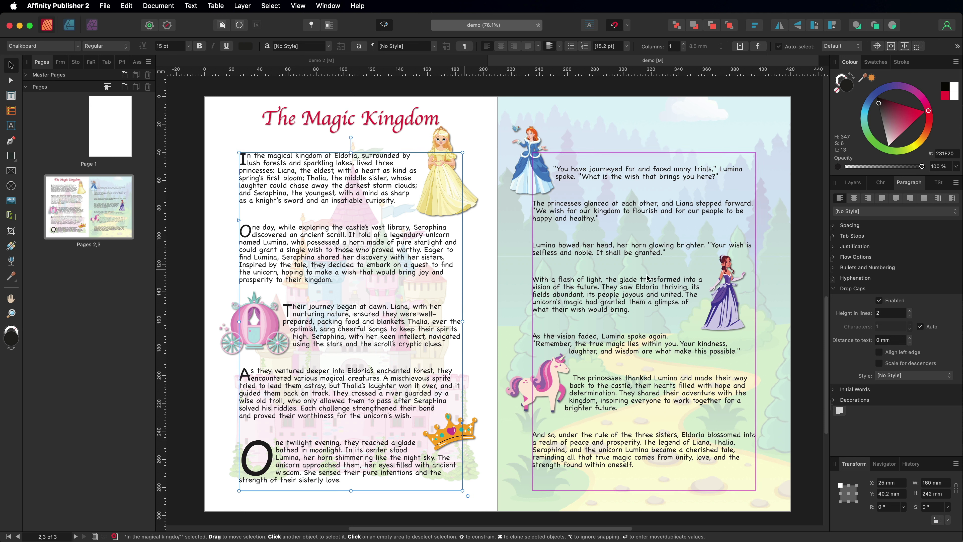
{"action": "left_click", "coordinate": [879, 301]}
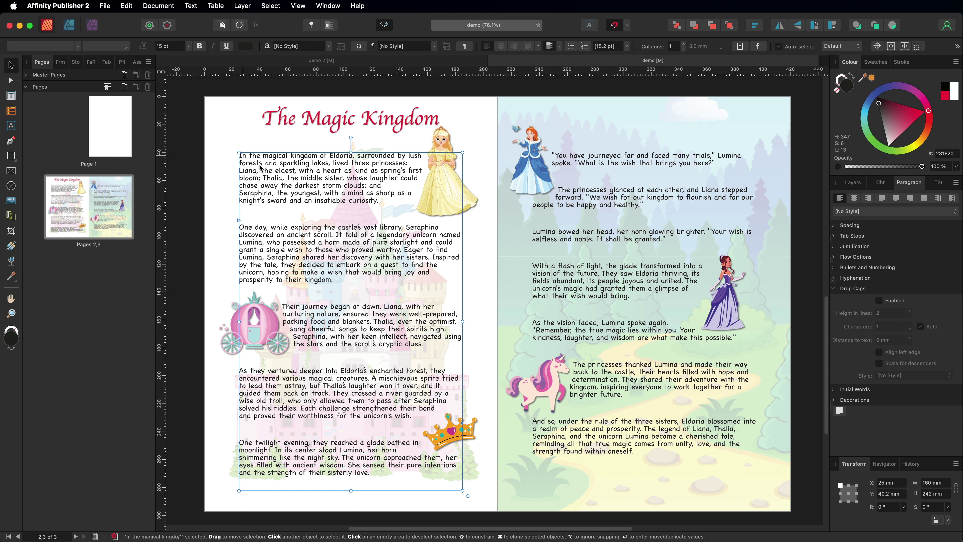
Place the caret in the opening paragraph and enable a three-line drop cap.
{"action": "double_click", "coordinate": [243, 156]}
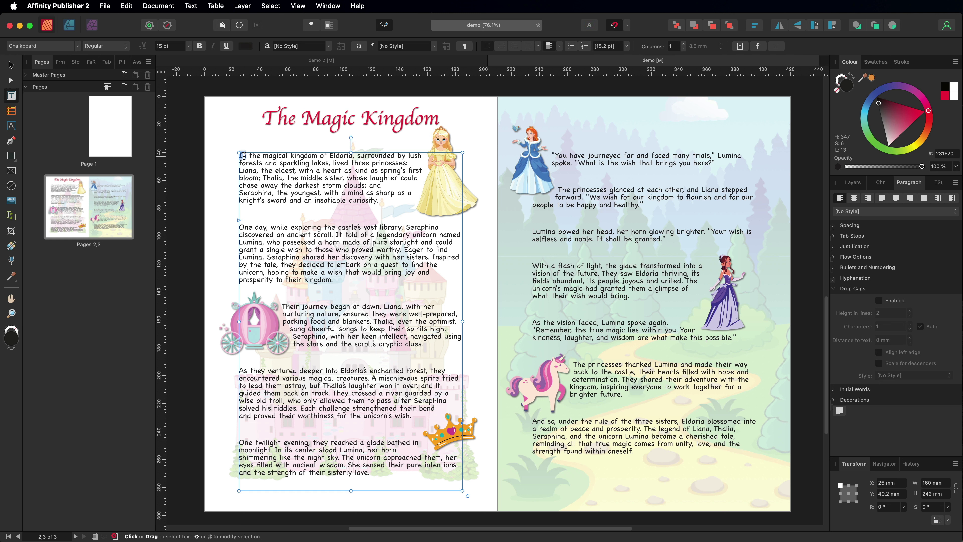
{"action": "left_click", "coordinate": [249, 155]}
{"action": "left_click", "coordinate": [240, 156]}
{"action": "key", "text": "Escape"}
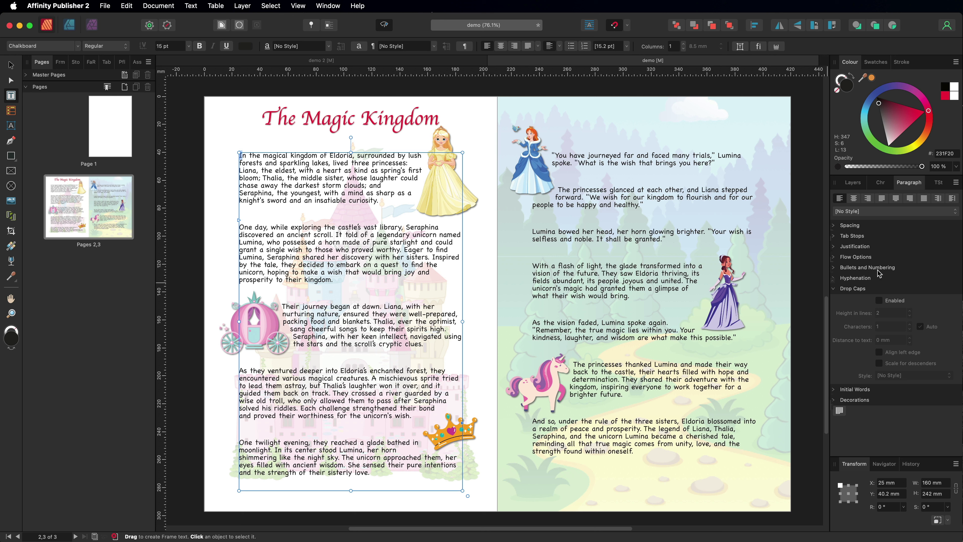
{"action": "left_click", "coordinate": [879, 300]}
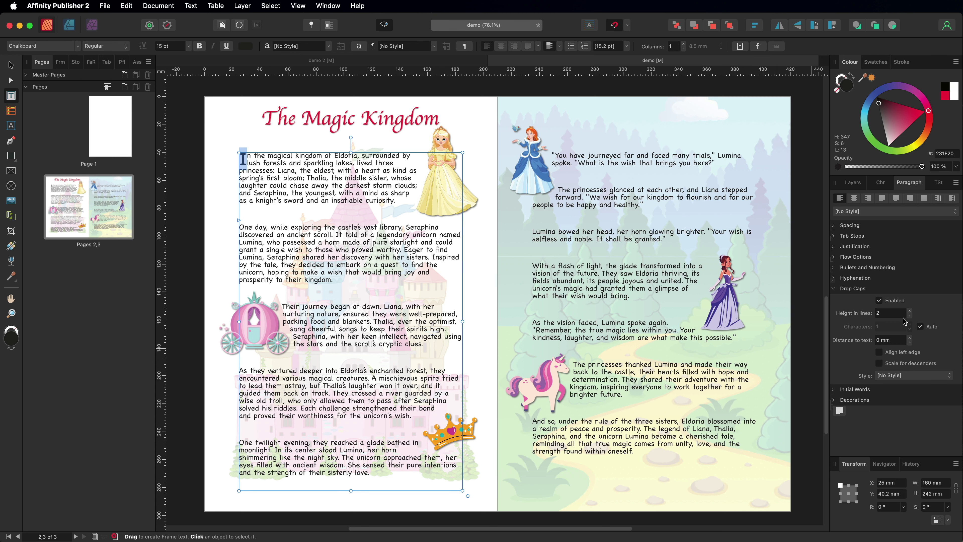
{"action": "left_click", "coordinate": [910, 312]}
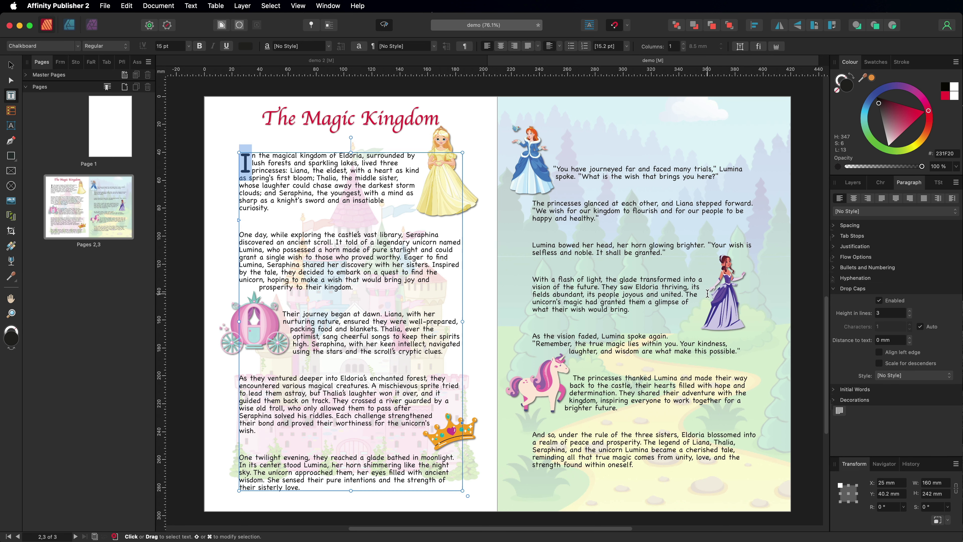
Set the drop cap I's distance to text to 1 mm.
{"action": "left_click", "coordinate": [909, 338]}
{"action": "left_click", "coordinate": [910, 338]}
{"action": "left_click", "coordinate": [910, 338]}
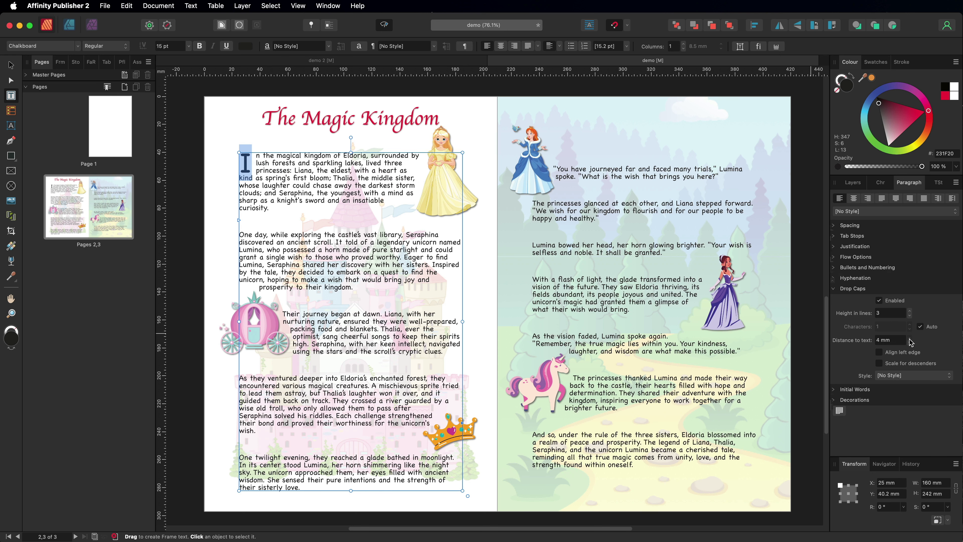
{"action": "left_click", "coordinate": [909, 338]}
{"action": "left_click", "coordinate": [909, 338]}
{"action": "left_click", "coordinate": [910, 338]}
{"action": "left_click", "coordinate": [910, 338]}
{"action": "left_click", "coordinate": [909, 338]}
{"action": "left_click", "coordinate": [909, 341]}
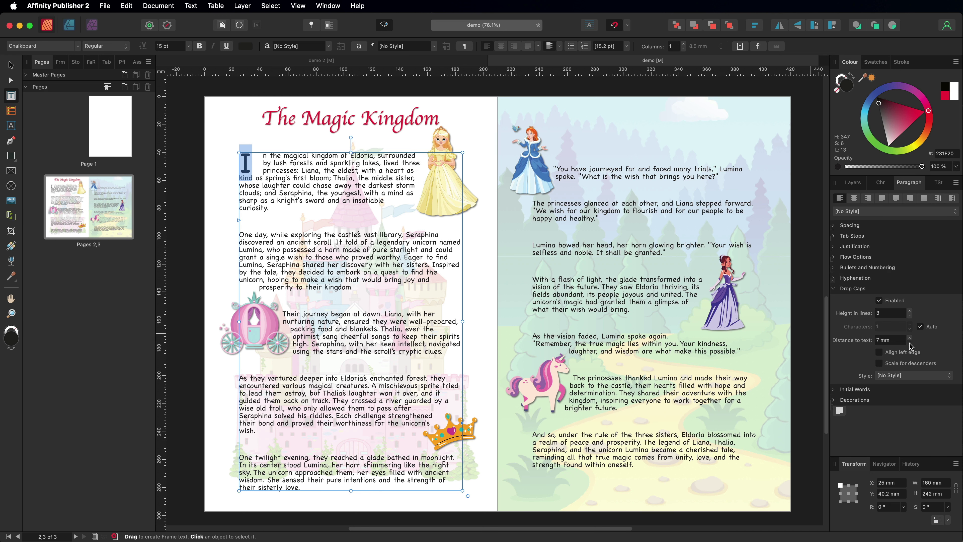
{"action": "left_click", "coordinate": [908, 342]}
{"action": "left_click", "coordinate": [909, 342]}
{"action": "left_click", "coordinate": [909, 341]}
{"action": "left_click", "coordinate": [909, 341]}
{"action": "left_click", "coordinate": [909, 341]}
{"action": "left_click", "coordinate": [909, 341]}
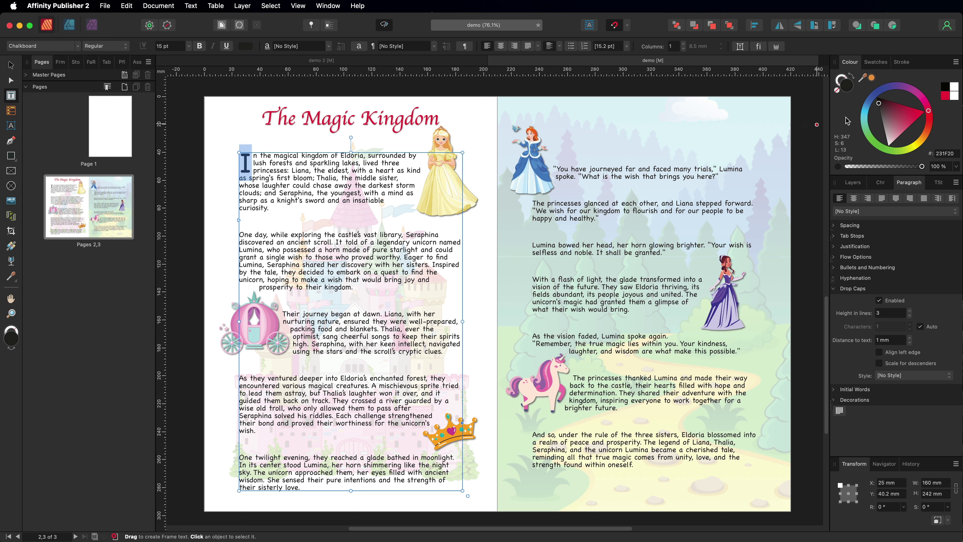
Colour the drop cap I red, sampled from the artwork, and set it in Academy Engraved LET.
{"action": "left_click_drag", "start_coordinate": [863, 78], "coordinate": [392, 122]}
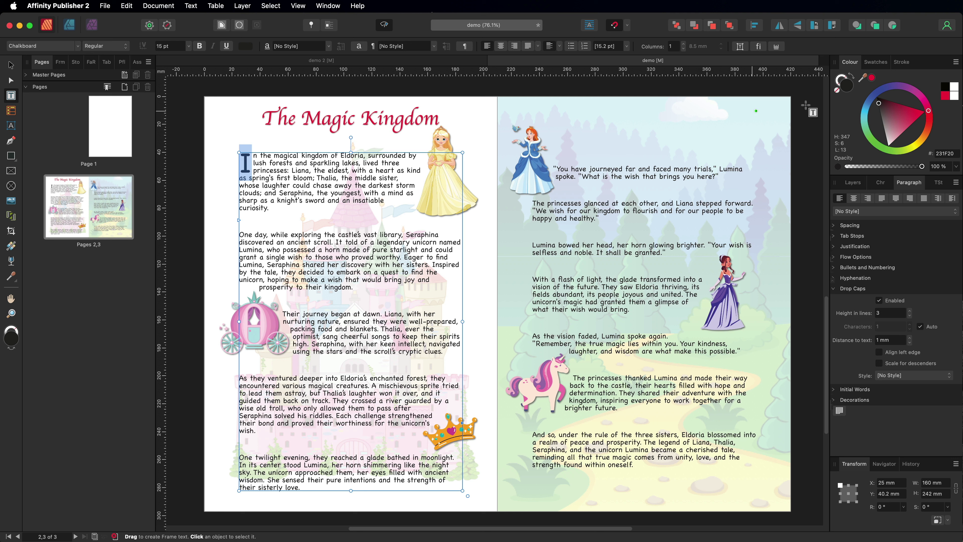
{"action": "left_click", "coordinate": [872, 79]}
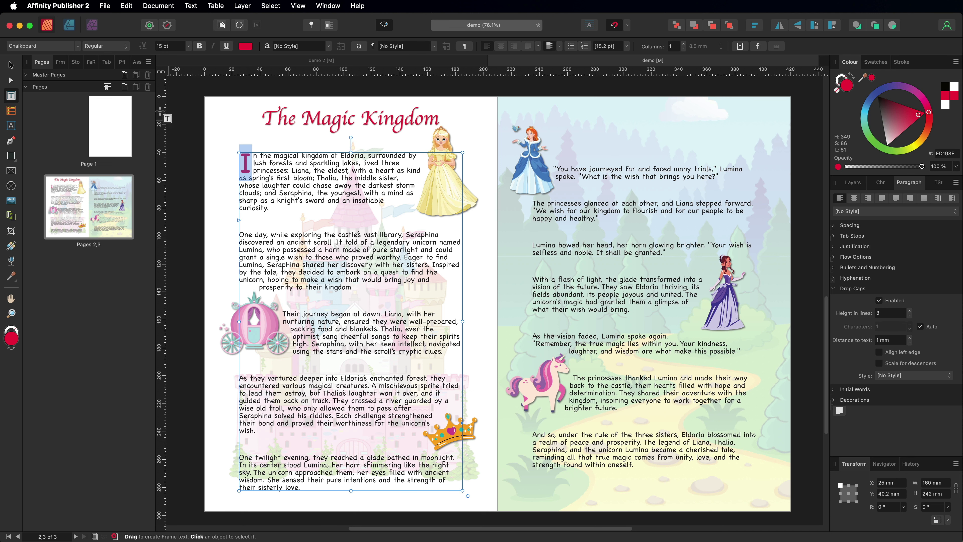
{"action": "left_click", "coordinate": [78, 46]}
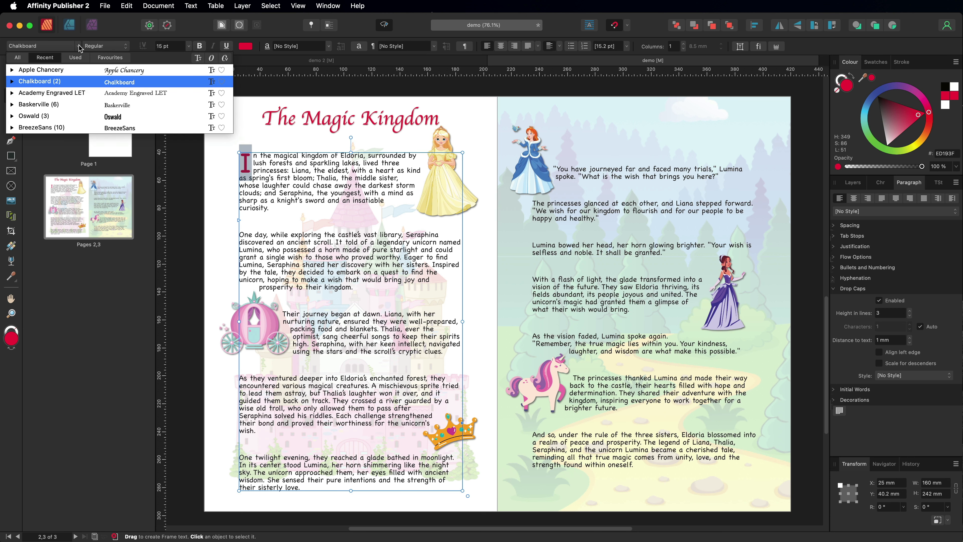
{"action": "left_click", "coordinate": [112, 93]}
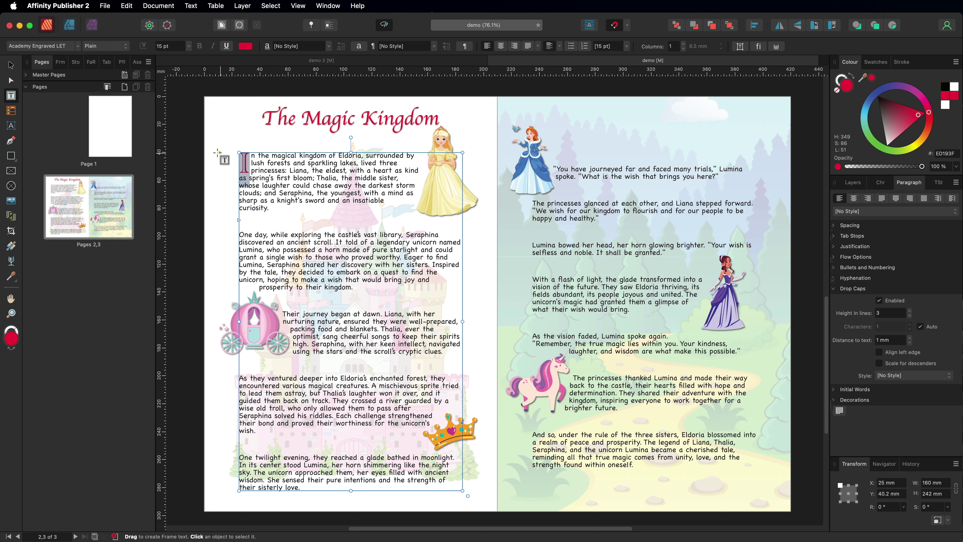
Give the 'Their journey' paragraph a three-line drop cap set 1 mm from the text.
{"action": "left_click", "coordinate": [284, 313]}
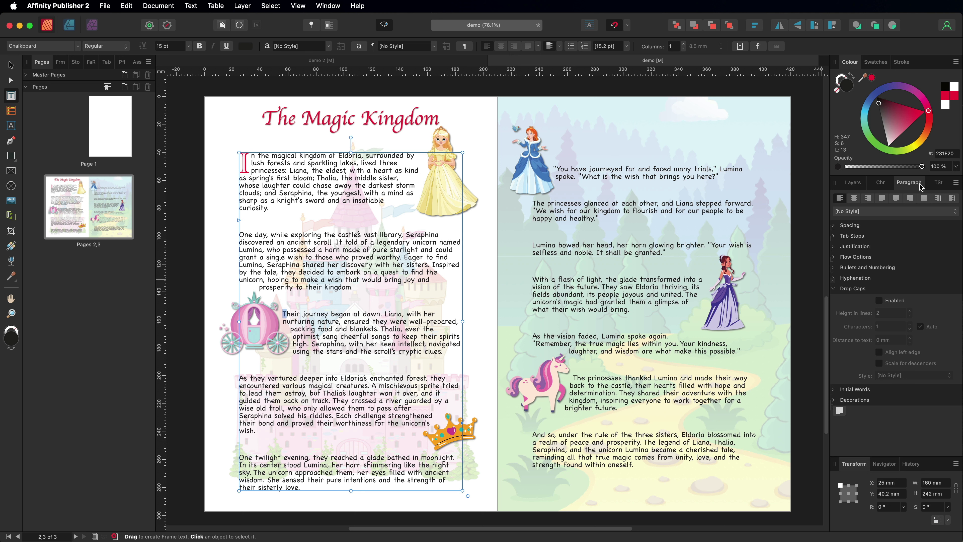
{"action": "left_click", "coordinate": [880, 301]}
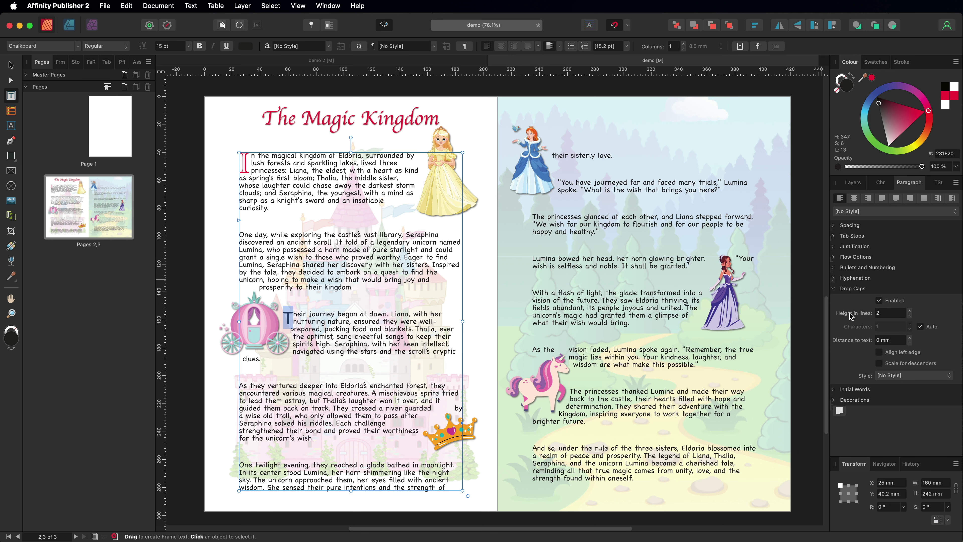
{"action": "left_click", "coordinate": [909, 311]}
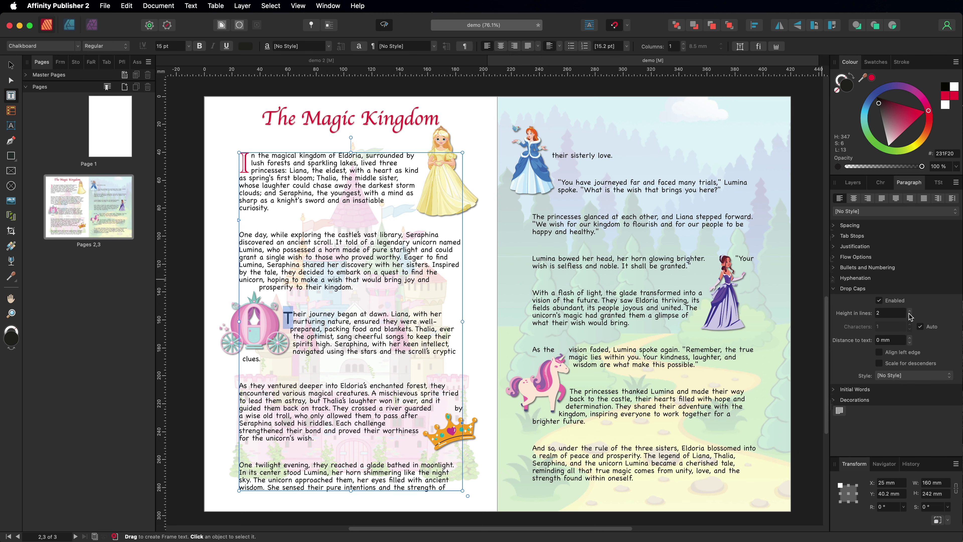
{"action": "left_click", "coordinate": [909, 338]}
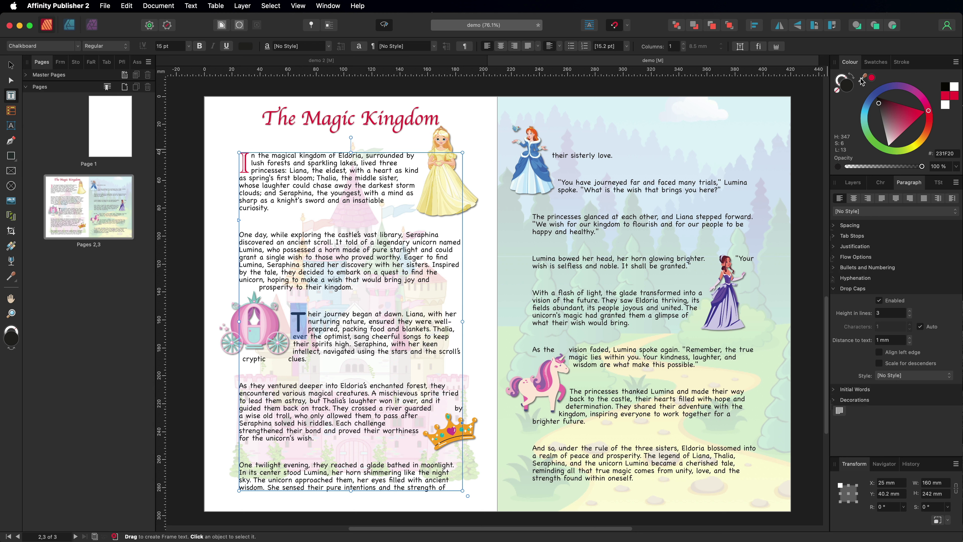
Colour the drop cap T with a purple sampled from the artwork and set it in Academy Engraved LET.
{"action": "left_click_drag", "start_coordinate": [863, 82], "coordinate": [722, 288]}
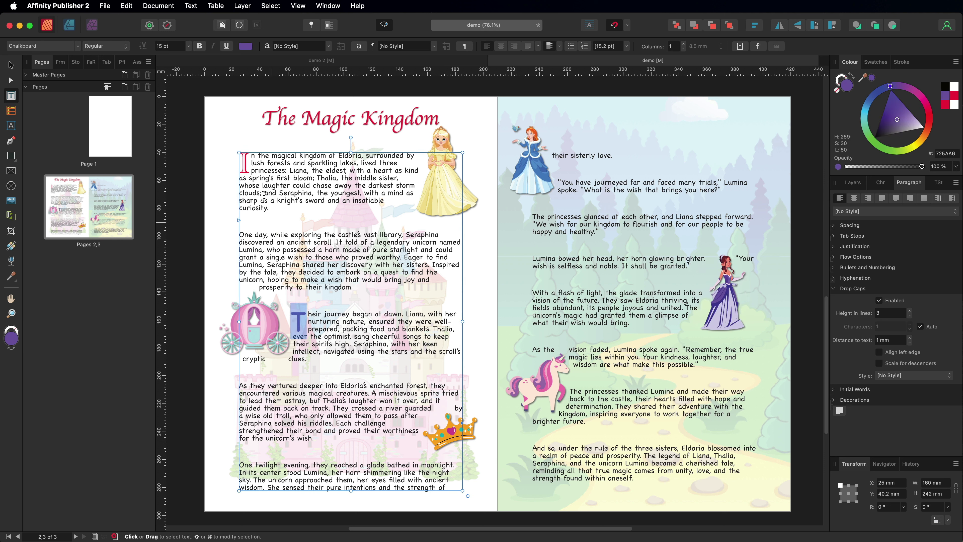
{"action": "left_click", "coordinate": [77, 45]}
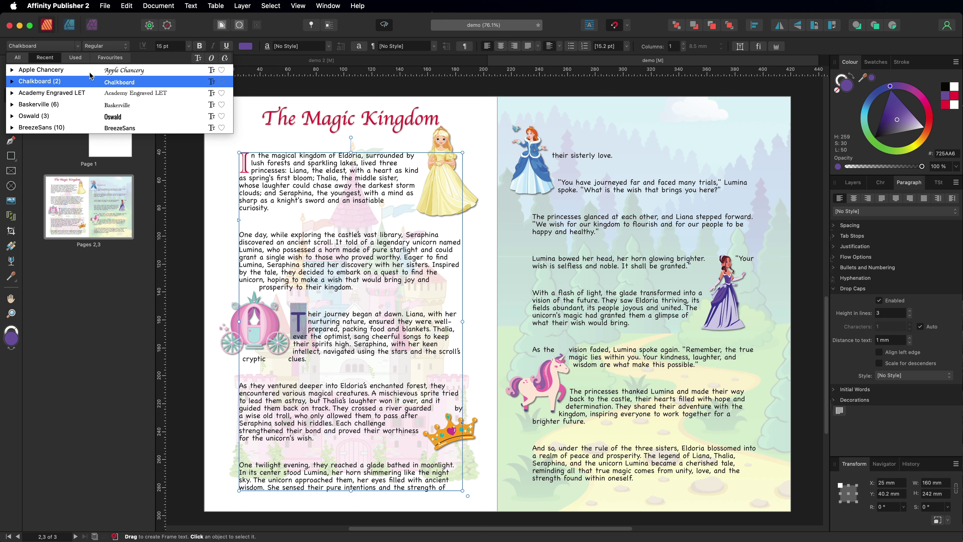
{"action": "left_click", "coordinate": [132, 94]}
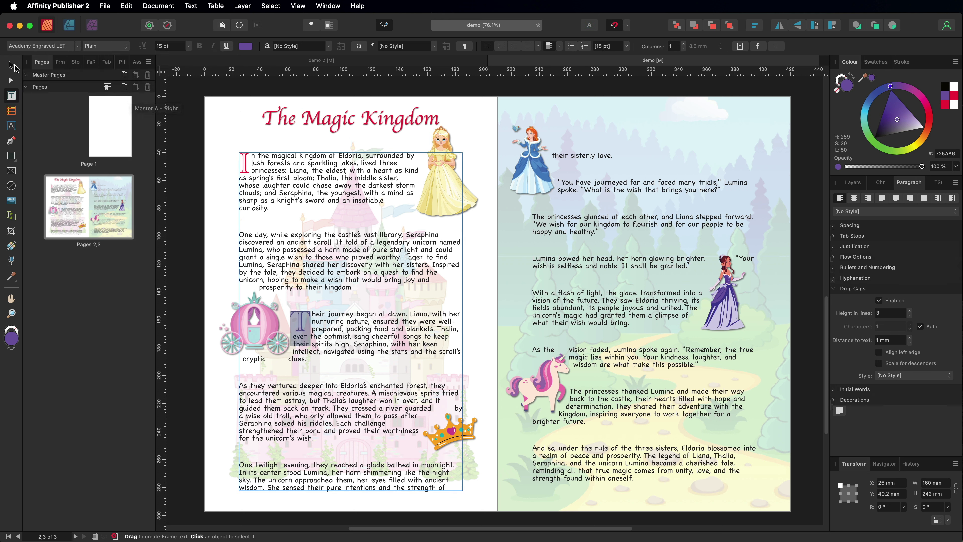
{"action": "key", "text": "Escape"}
{"action": "left_click", "coordinate": [11, 65]}
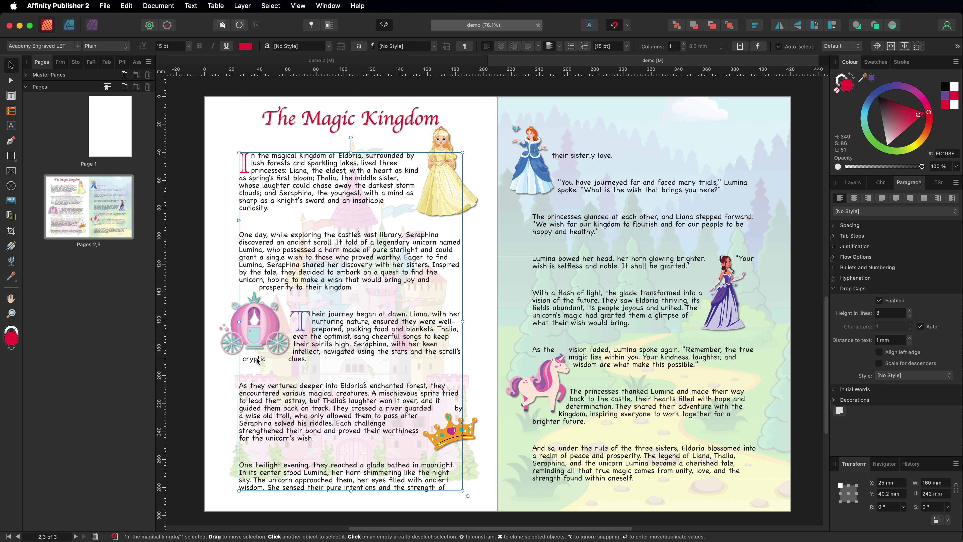
Move the carriage picture down, resize it to 53.8 × 49.5 mm, then switch to demo 2.
{"action": "left_click", "coordinate": [184, 349]}
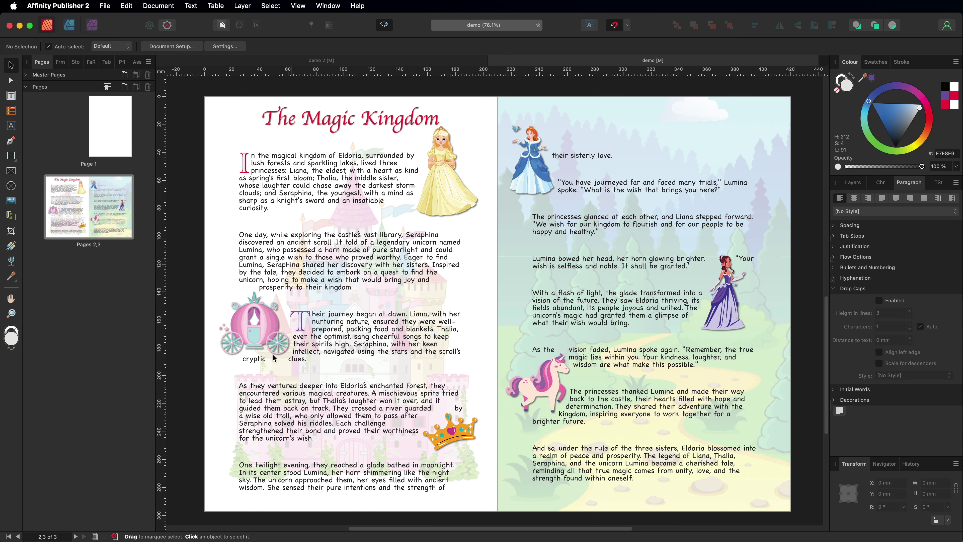
{"action": "left_click", "coordinate": [256, 329]}
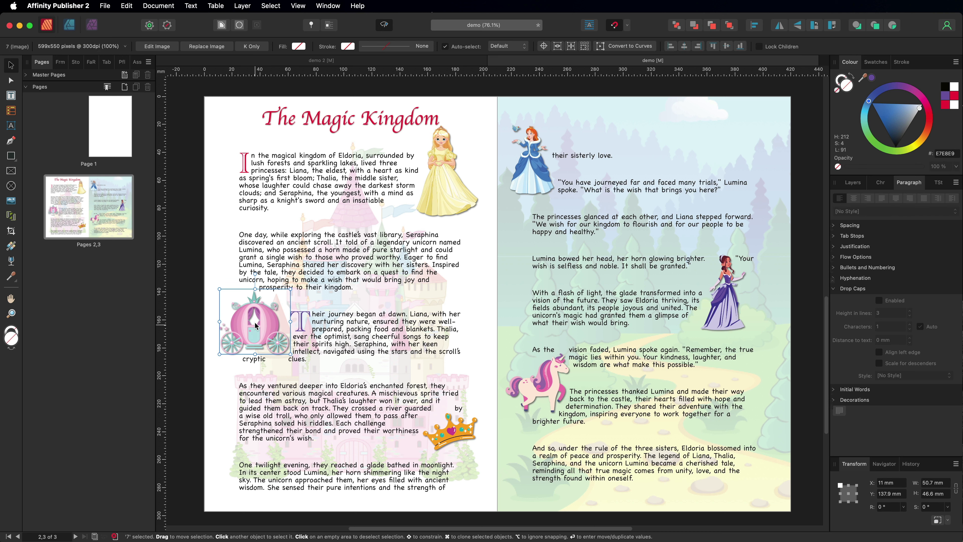
{"action": "left_click_drag", "start_coordinate": [256, 325], "coordinate": [253, 335]}
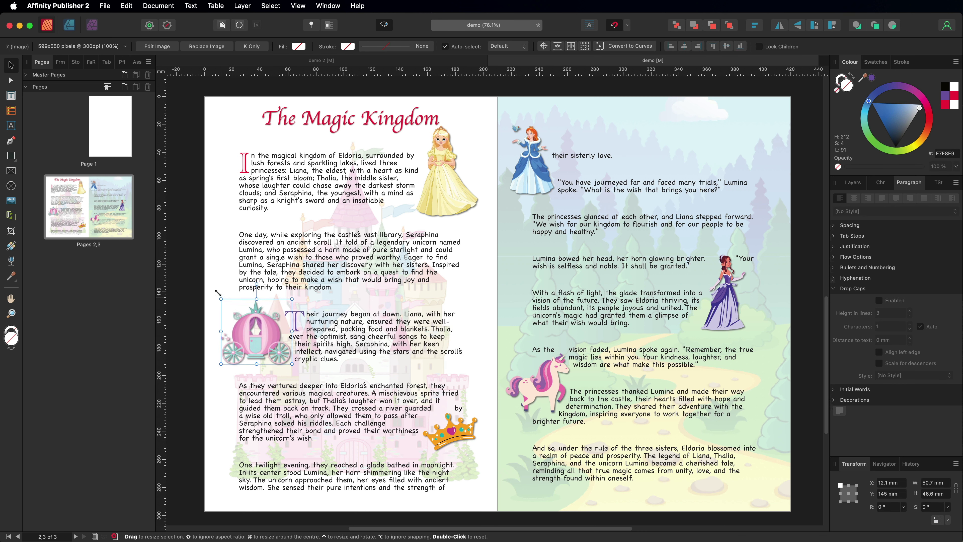
{"action": "mouse_move", "coordinate": [221, 299]}
{"action": "left_mouse_down"}
{"action": "mouse_move", "coordinate": [216, 289]}
{"action": "mouse_move", "coordinate": [225, 295]}
{"action": "left_mouse_up"}
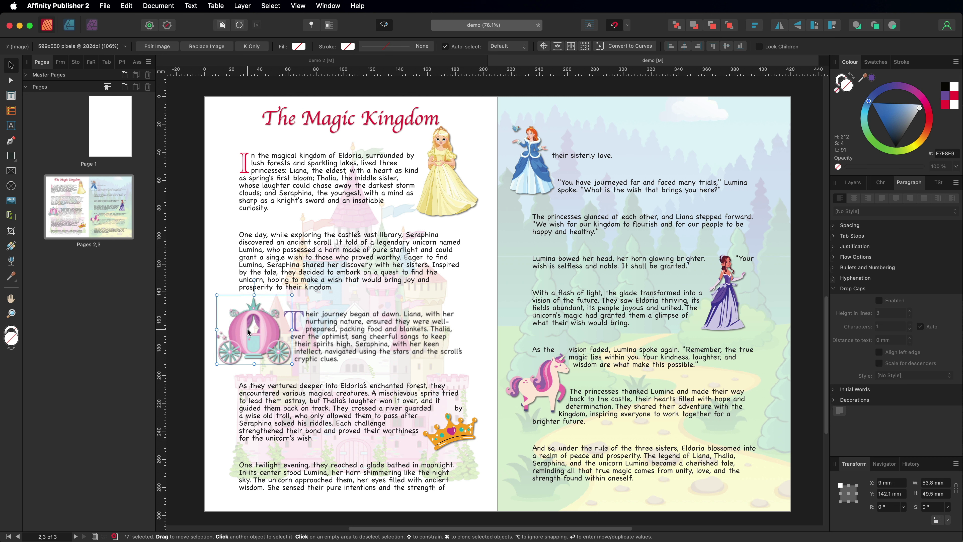
{"action": "left_click_drag", "start_coordinate": [250, 333], "coordinate": [249, 332]}
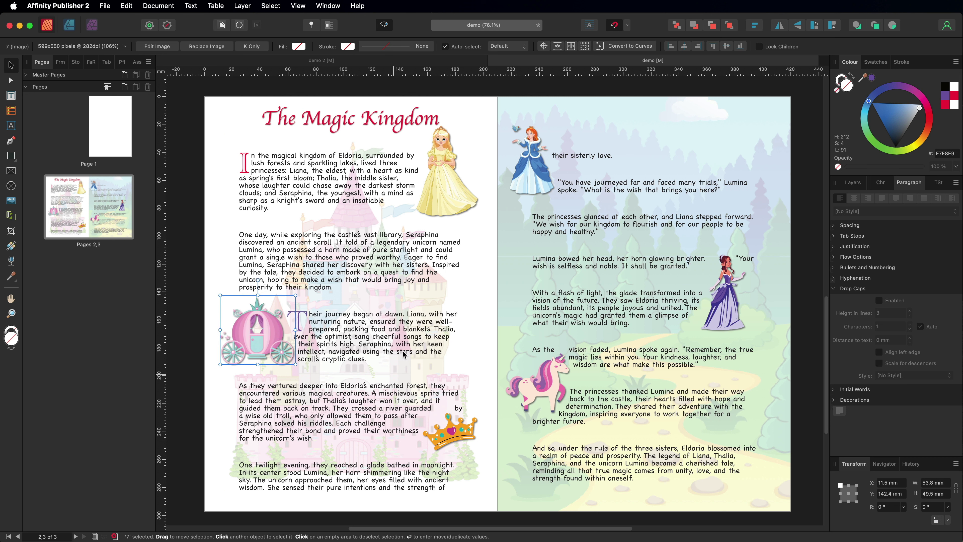
{"action": "left_click", "coordinate": [201, 259]}
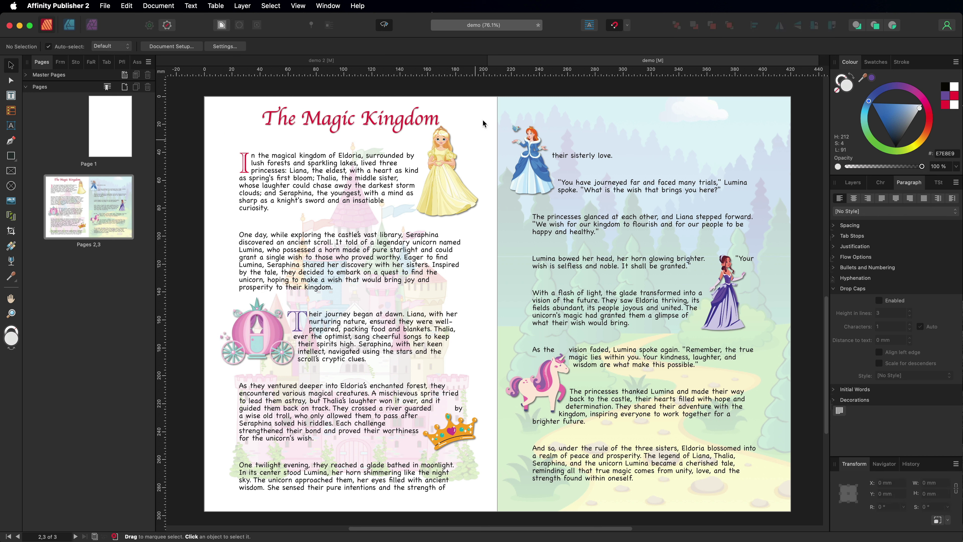
{"action": "left_click", "coordinate": [400, 61]}
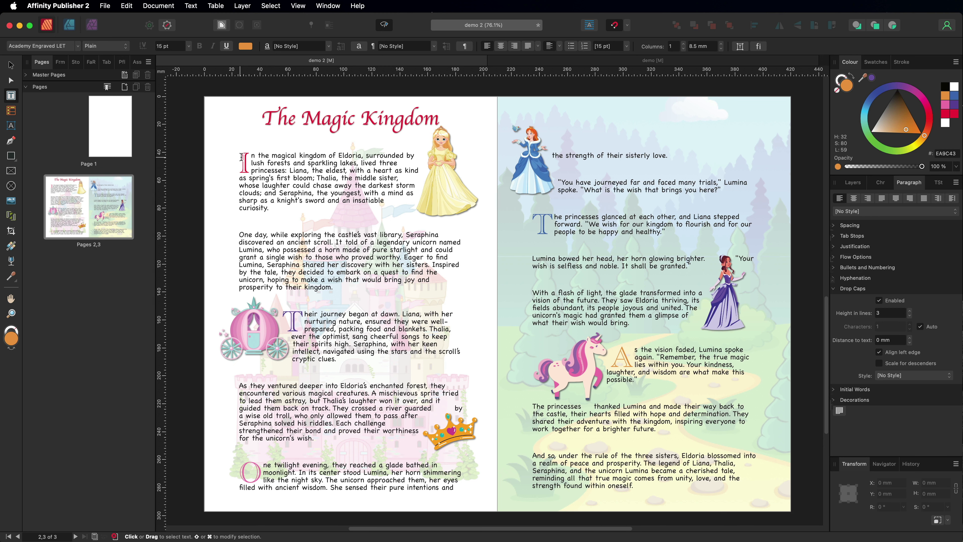
Switch off the first paragraph's red drop cap I and delete the leftover letter.
{"action": "left_click", "coordinate": [251, 160]}
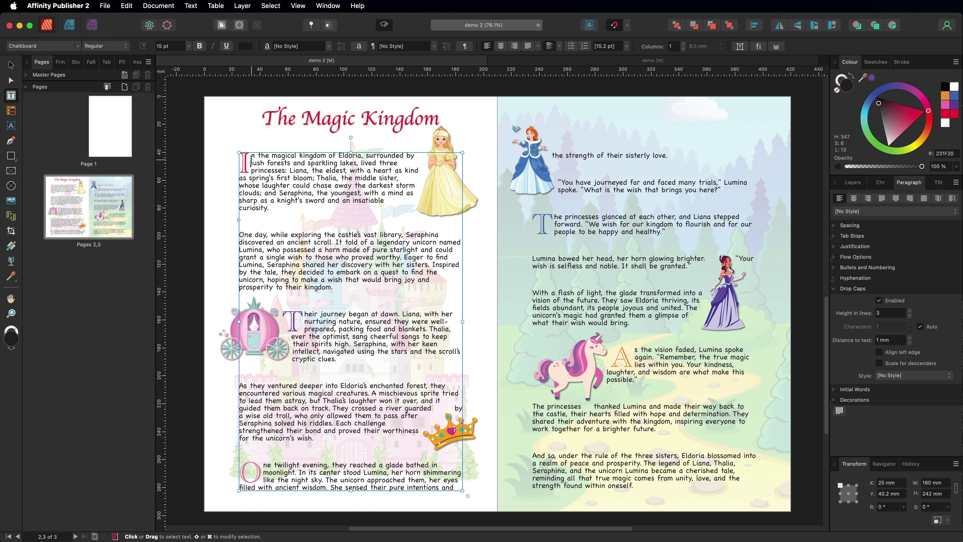
{"action": "left_click", "coordinate": [248, 159]}
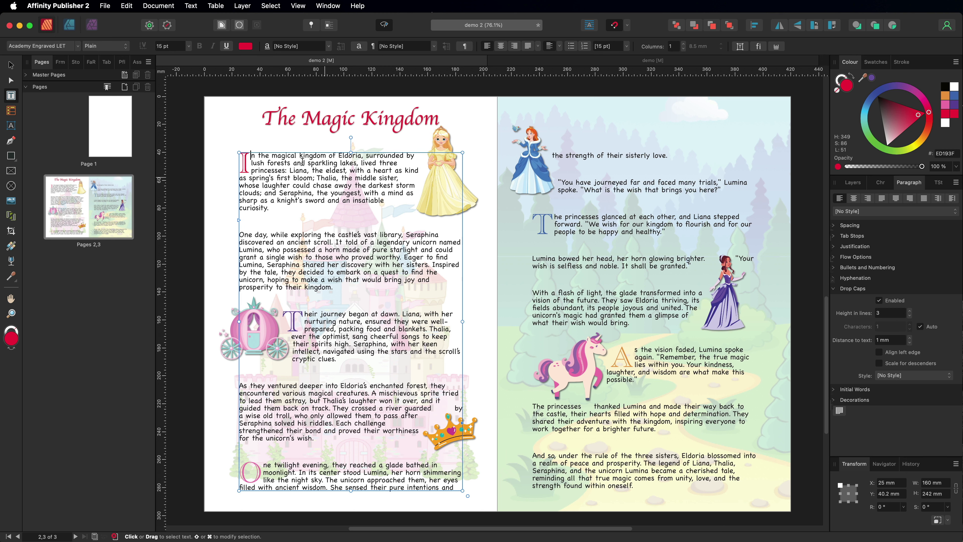
{"action": "left_click_drag", "start_coordinate": [249, 167], "coordinate": [240, 167]}
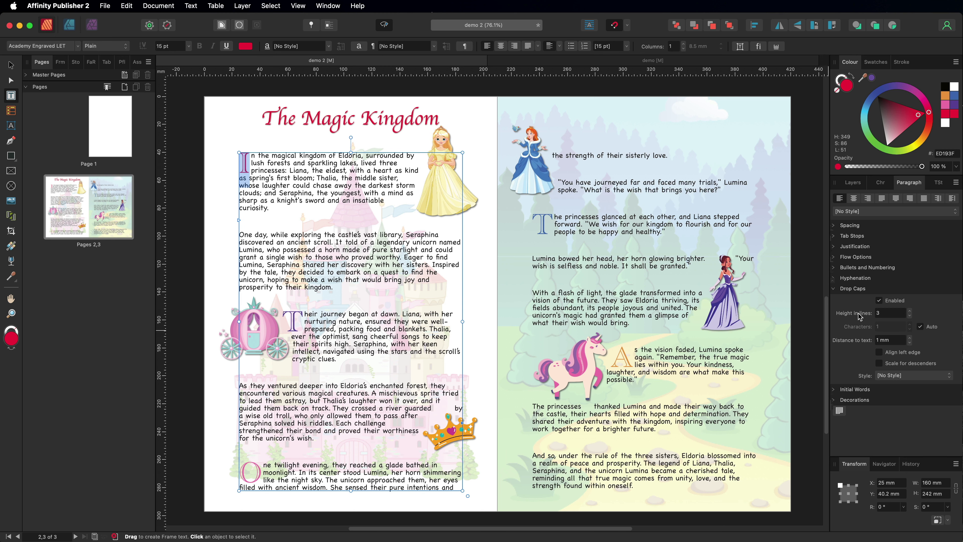
{"action": "left_click", "coordinate": [878, 300]}
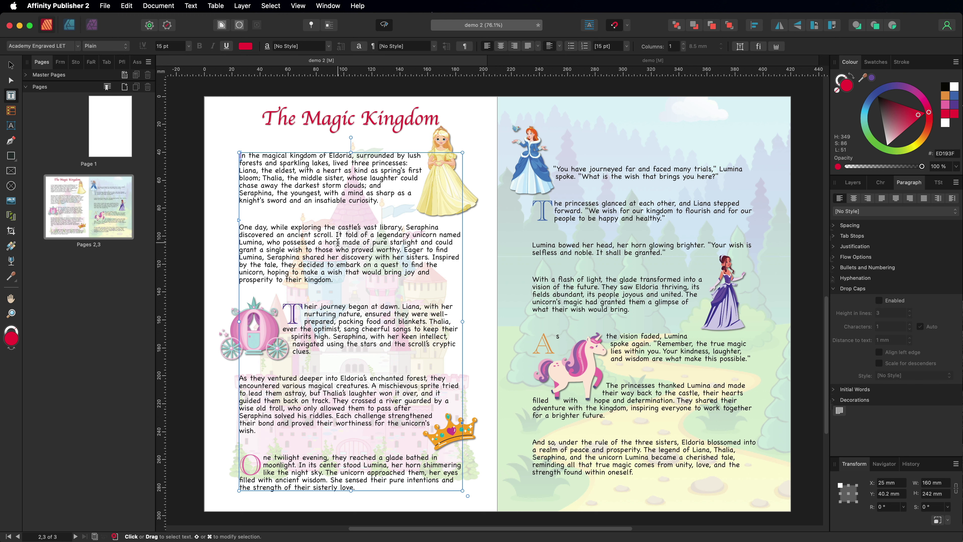
{"action": "left_click", "coordinate": [246, 154]}
{"action": "key", "text": "BackSpace"}
{"action": "key", "text": "Escape"}
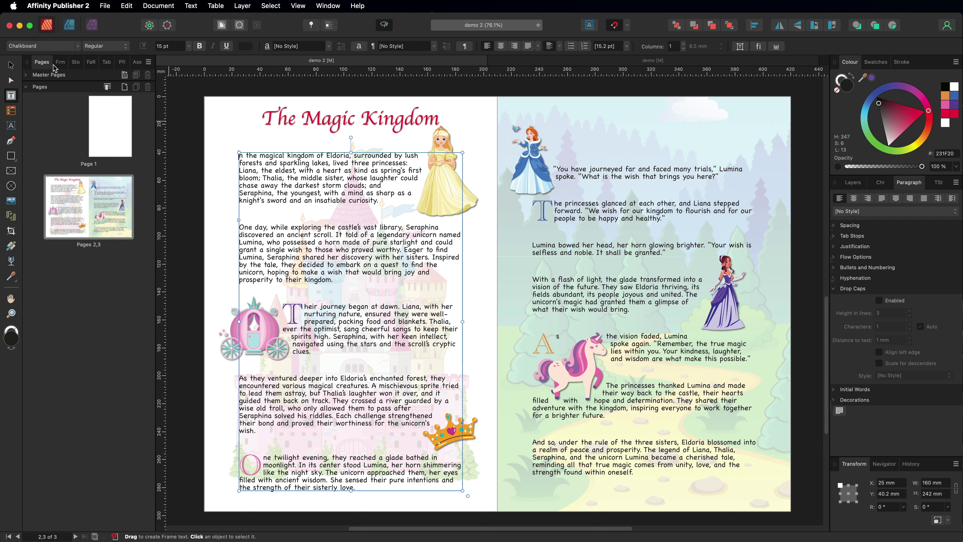
Create a 58 pt Academy Engraved LET artistic-text 'I' and move it to the first paragraph's start.
{"action": "left_click", "coordinate": [12, 65]}
{"action": "left_click", "coordinate": [190, 86]}
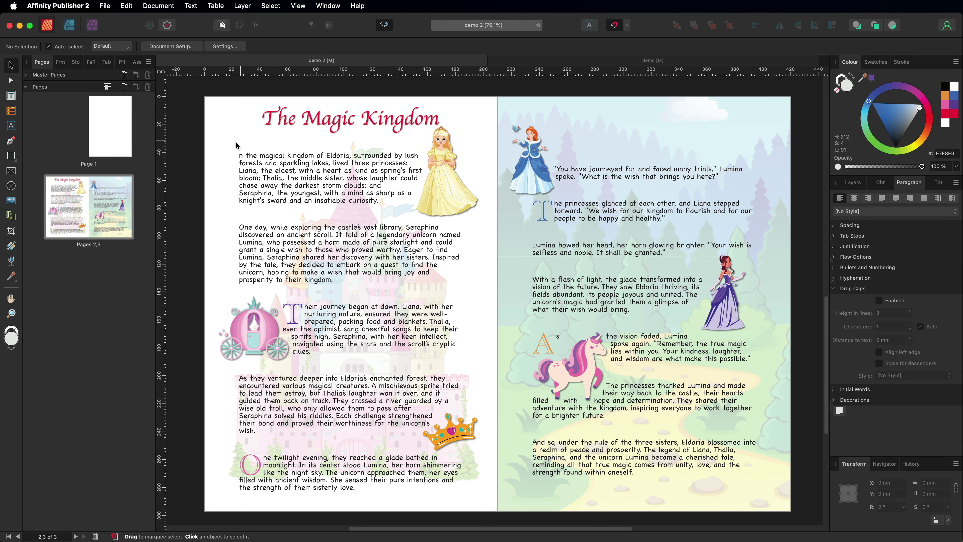
{"action": "left_click", "coordinate": [11, 126]}
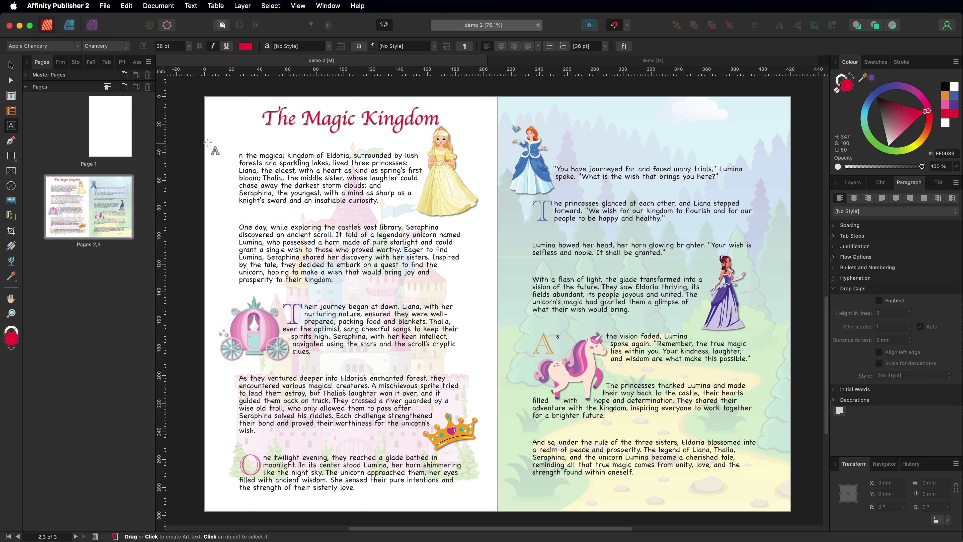
{"action": "left_click_drag", "start_coordinate": [215, 119], "coordinate": [237, 148]}
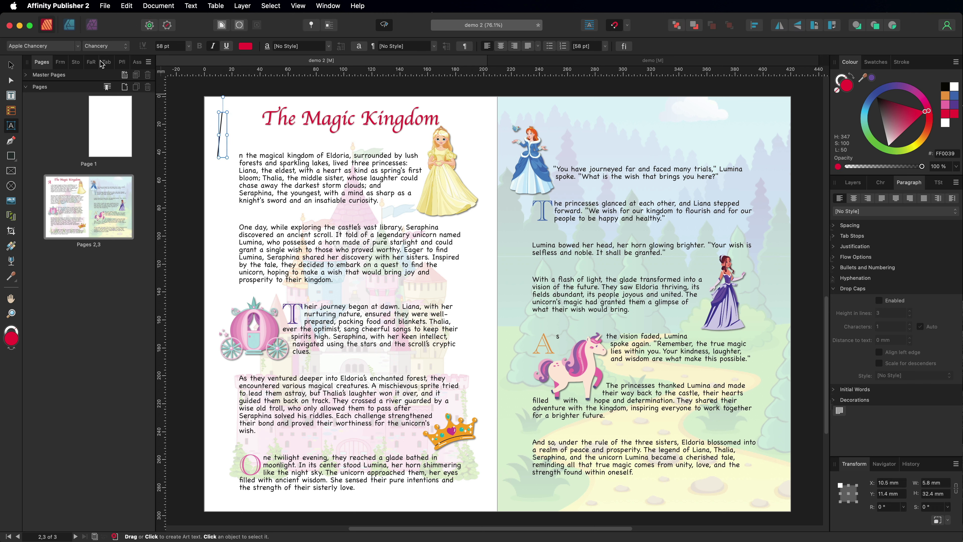
{"action": "left_click", "coordinate": [78, 46]}
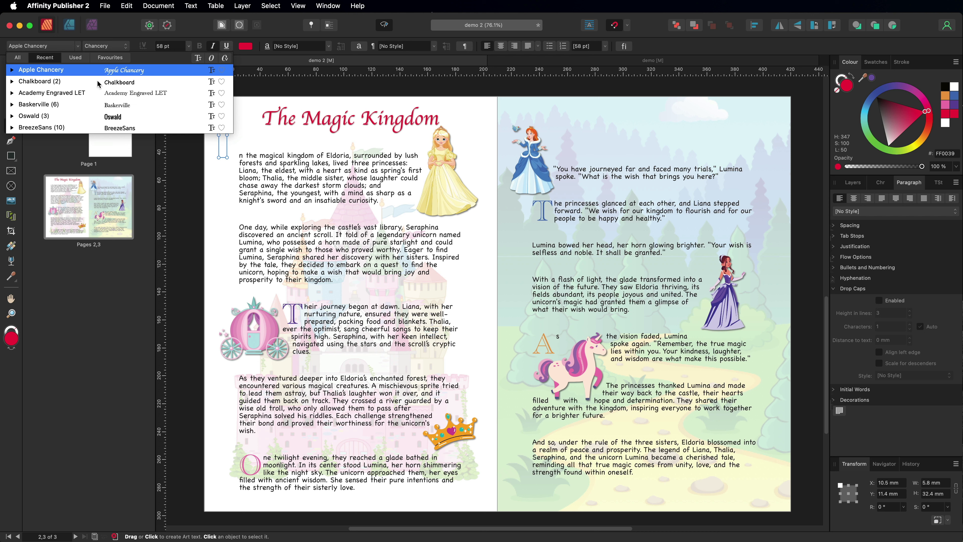
{"action": "left_click", "coordinate": [122, 93]}
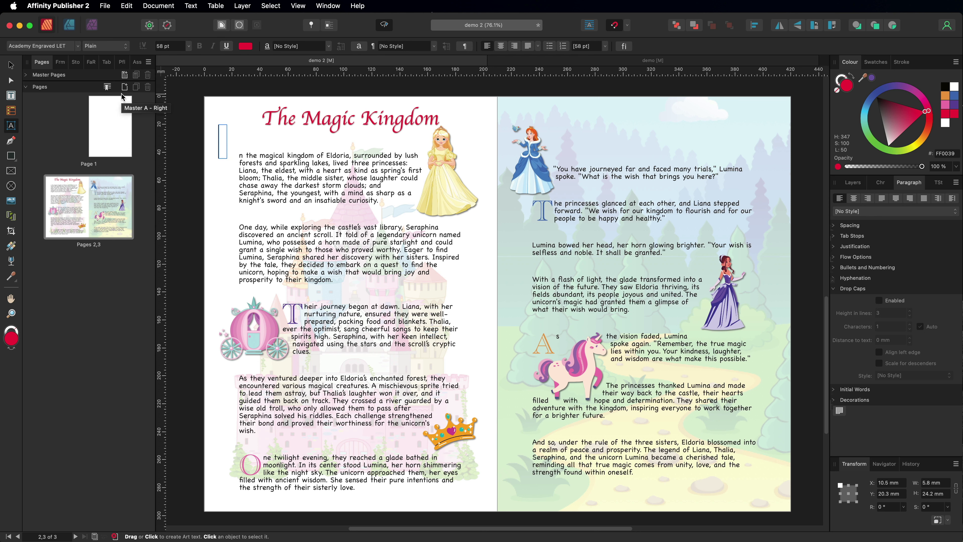
{"action": "type", "text": "I"}
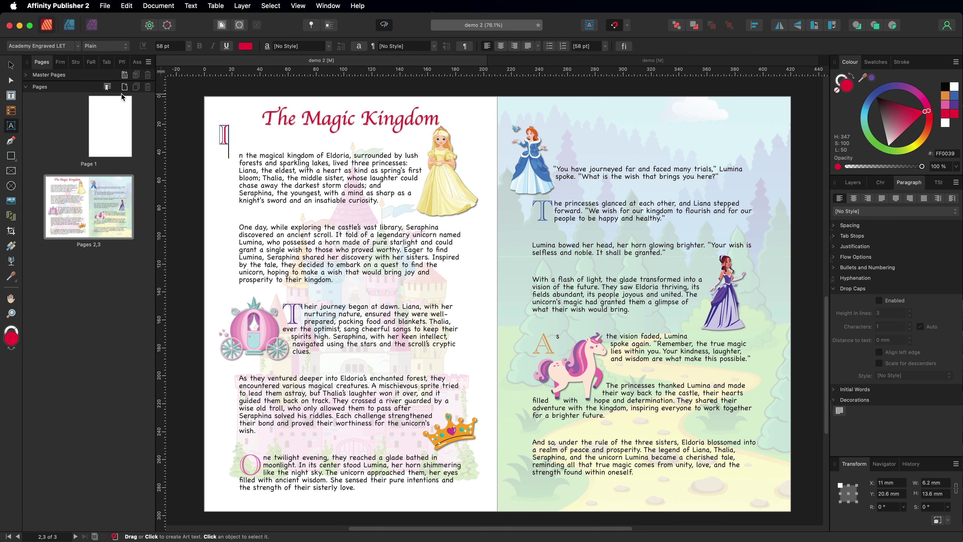
{"action": "left_click", "coordinate": [11, 65]}
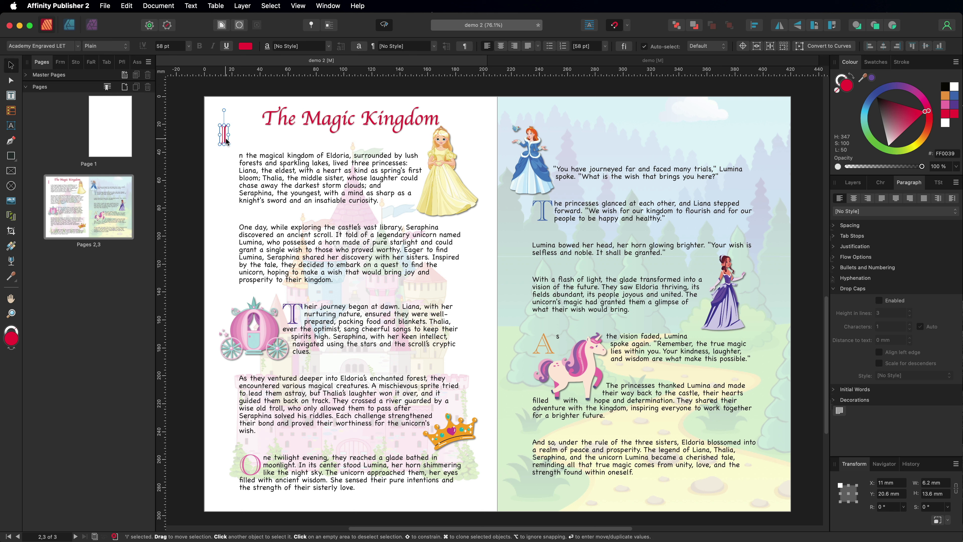
{"action": "left_click_drag", "start_coordinate": [224, 138], "coordinate": [244, 165]}
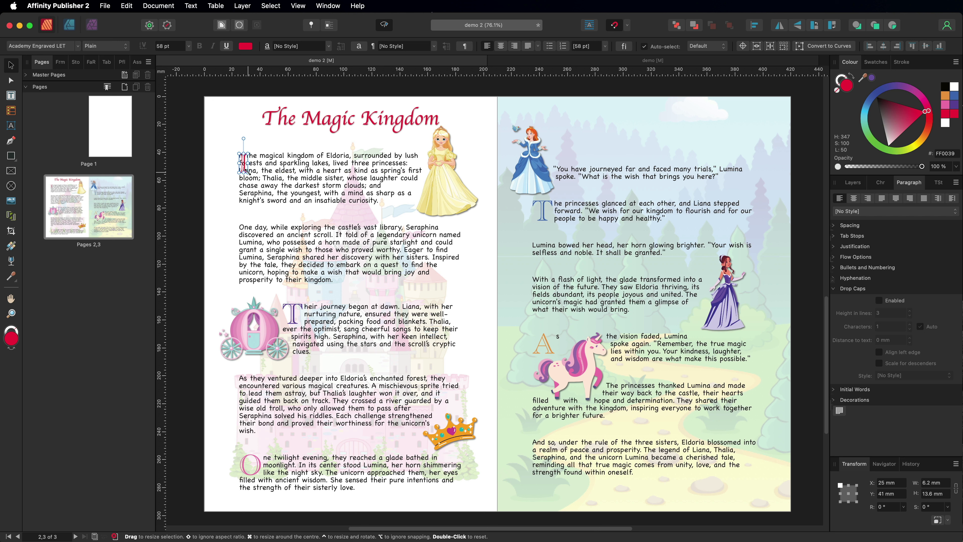
Give the letter I a Tight text wrap with 1 mm left, top, right and bottom distances.
{"action": "left_click", "coordinate": [221, 25]}
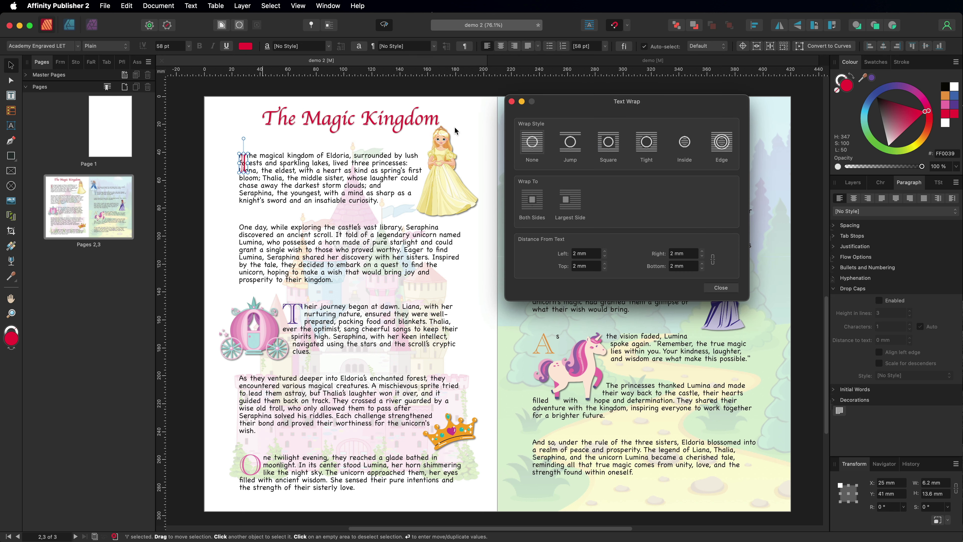
{"action": "left_click", "coordinate": [644, 149]}
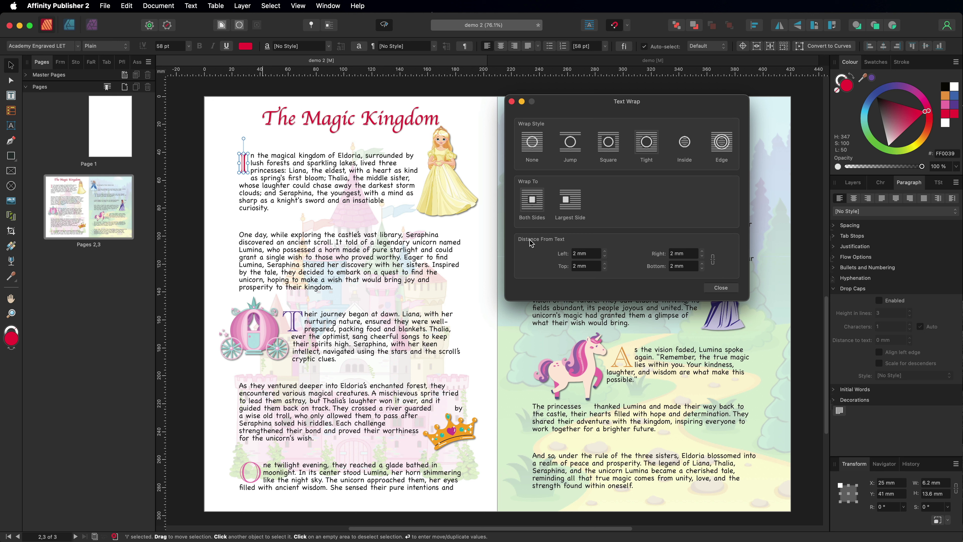
{"action": "left_click", "coordinate": [604, 255]}
{"action": "left_click", "coordinate": [605, 269]}
{"action": "left_click", "coordinate": [701, 256]}
{"action": "left_click", "coordinate": [701, 269]}
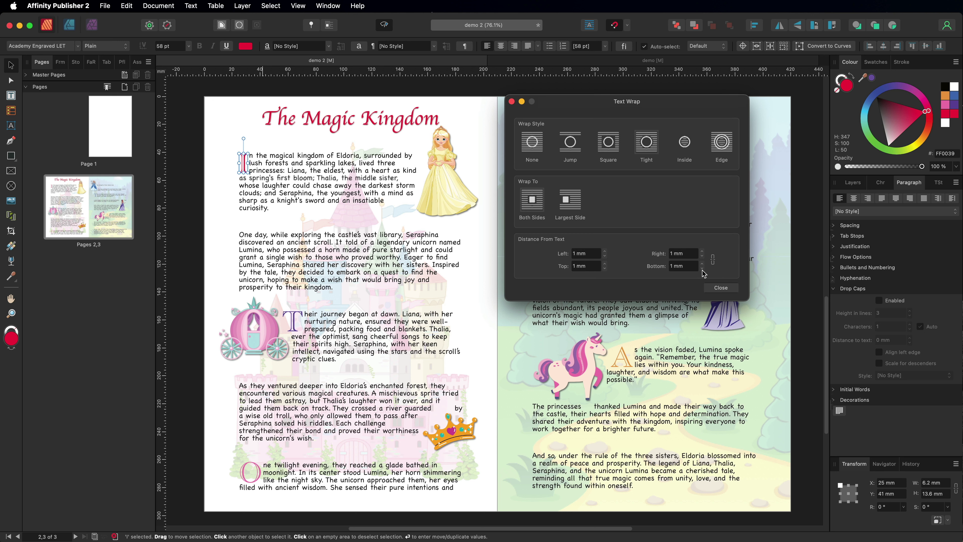
{"action": "left_click", "coordinate": [721, 288]}
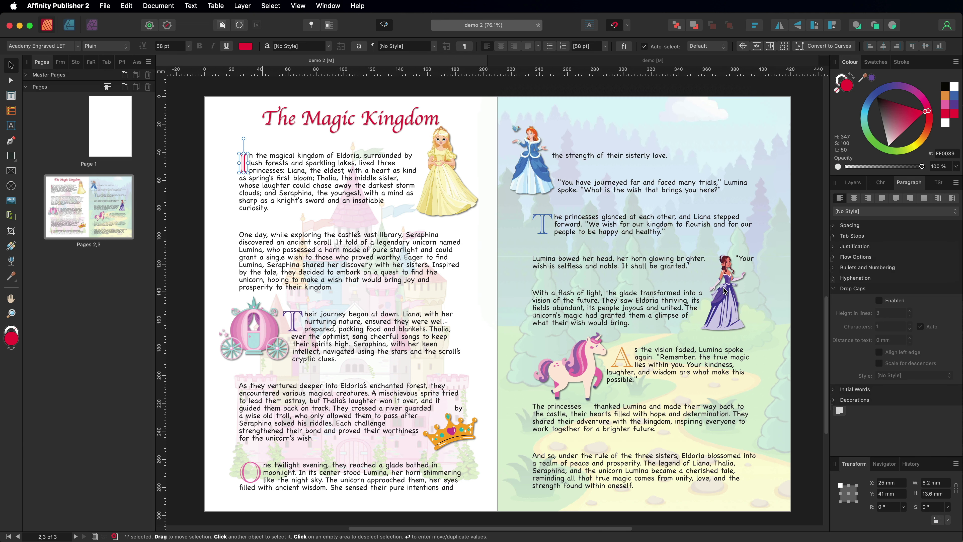
{"action": "left_click", "coordinate": [188, 147]}
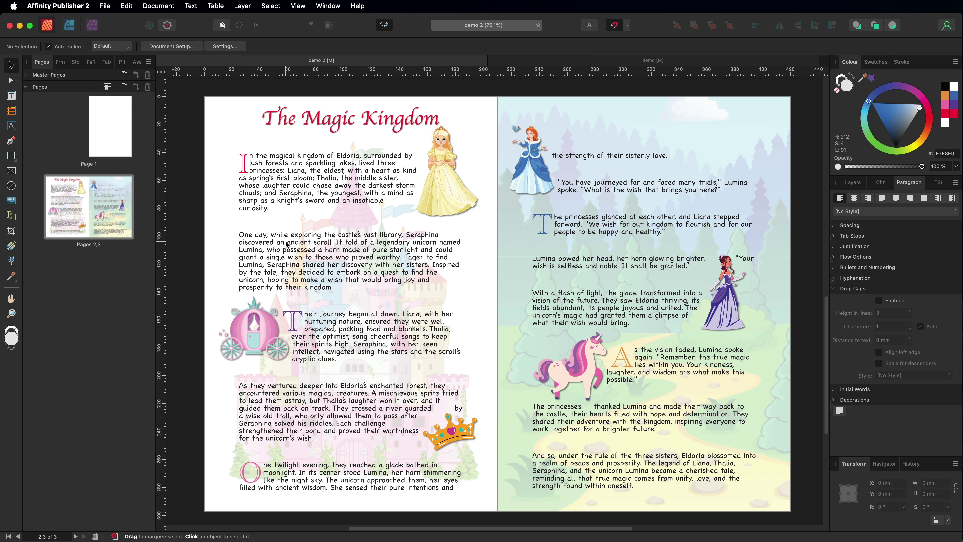
{"action": "left_click", "coordinate": [244, 164]}
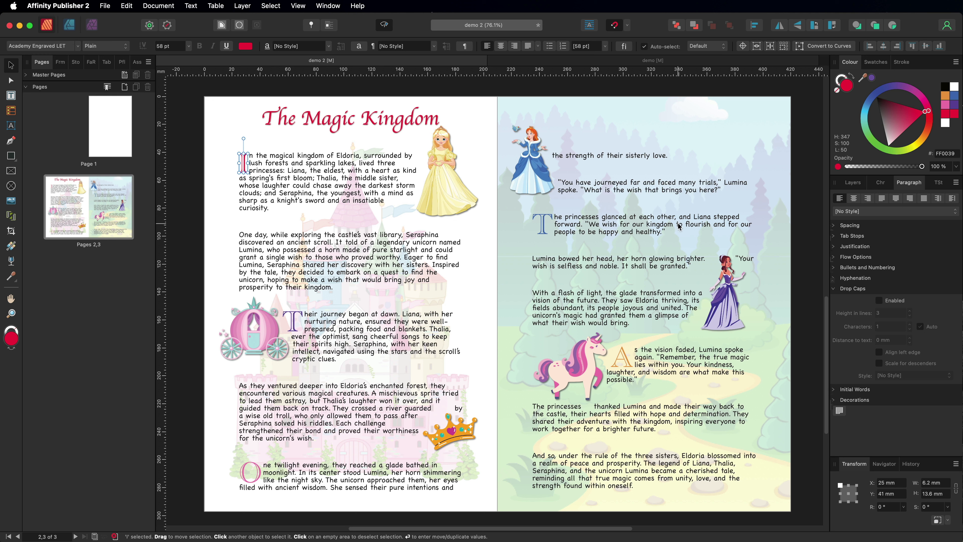
Add an Outer Shadow with 5 px radius and 5 px offset to the letter I.
{"action": "left_click", "coordinate": [853, 182]}
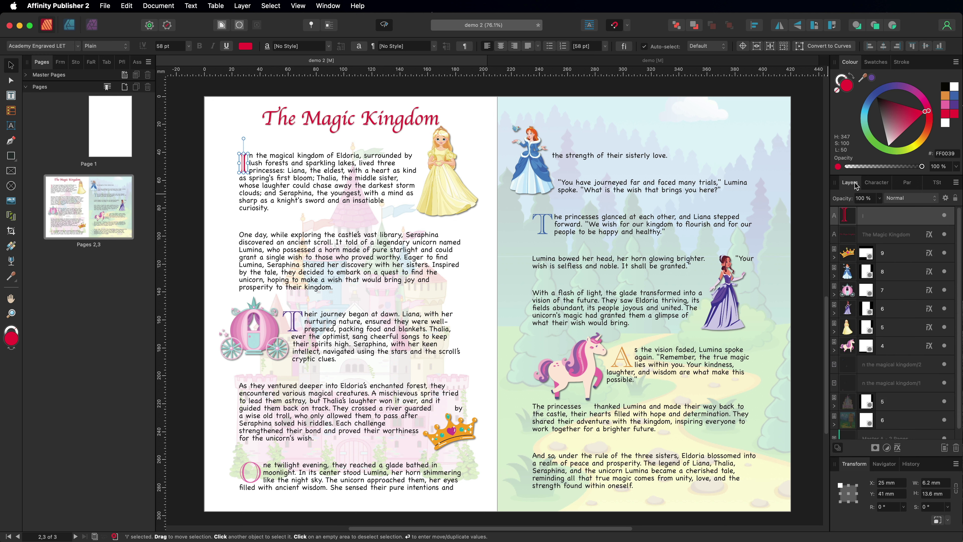
{"action": "left_click", "coordinate": [898, 448]}
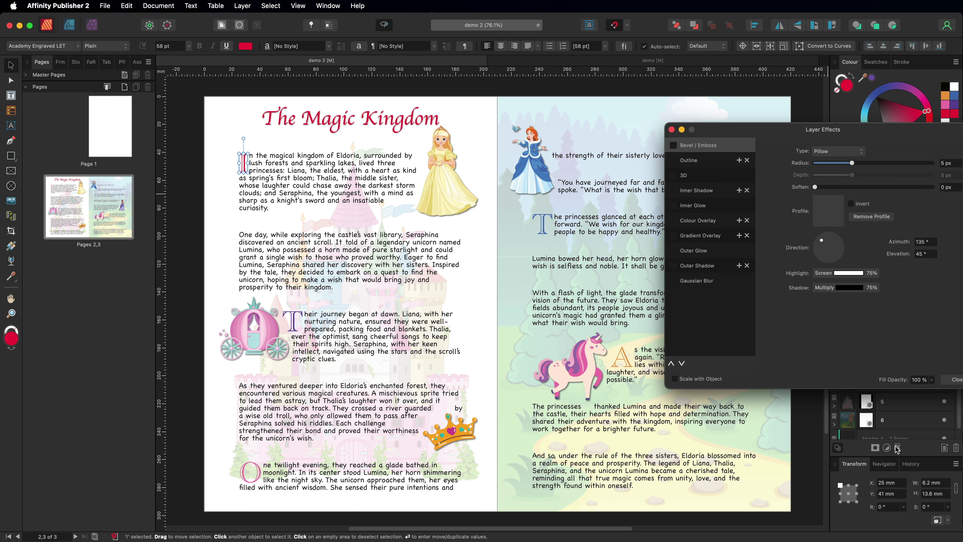
{"action": "left_click", "coordinate": [697, 267]}
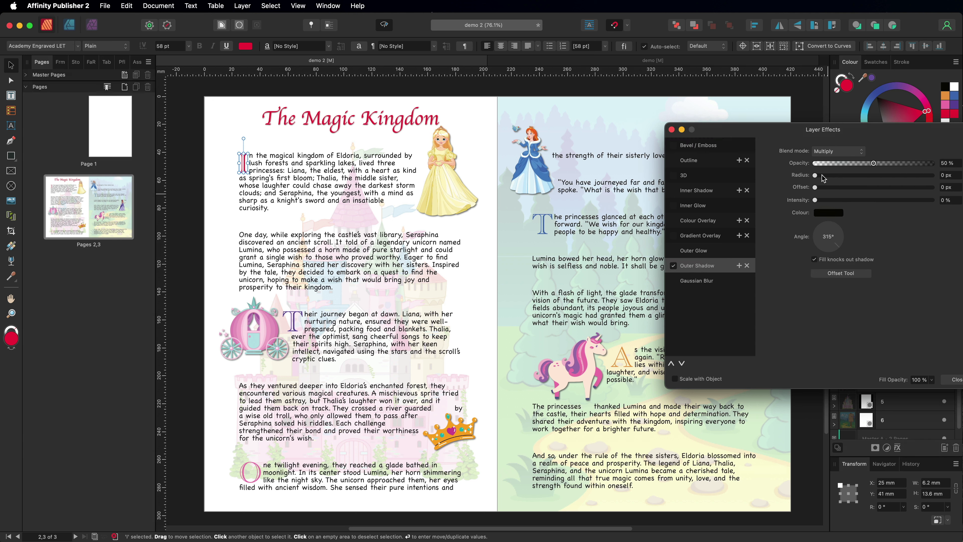
{"action": "left_click", "coordinate": [944, 175]}
{"action": "type", "text": "5"}
{"action": "left_click", "coordinate": [956, 187]}
{"action": "type", "text": "5"}
{"action": "key", "text": "Return"}
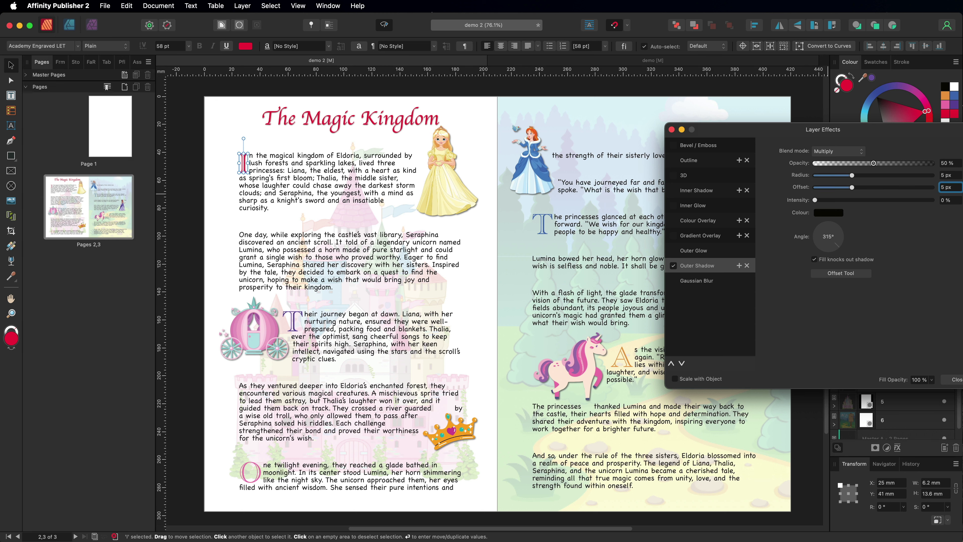
{"action": "left_click", "coordinate": [951, 380]}
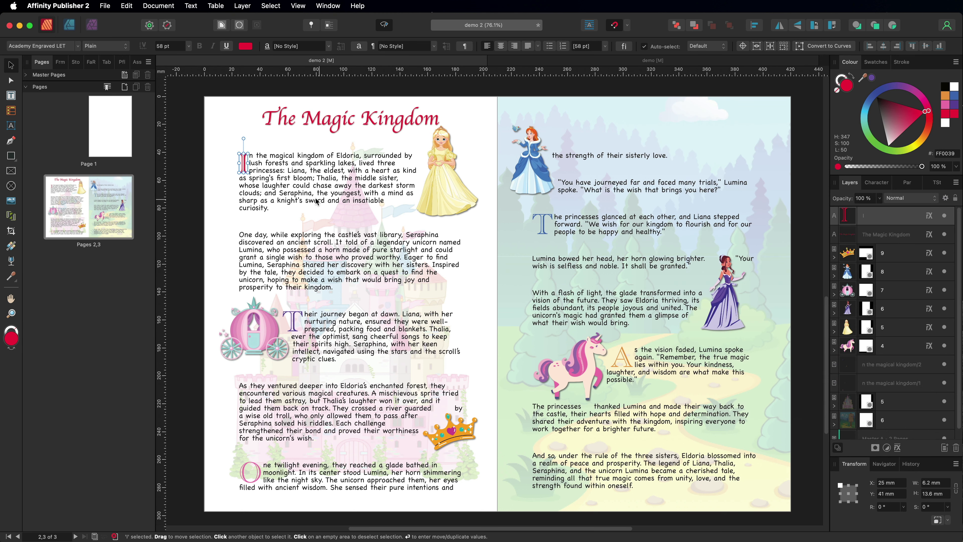
{"action": "left_click", "coordinate": [191, 174]}
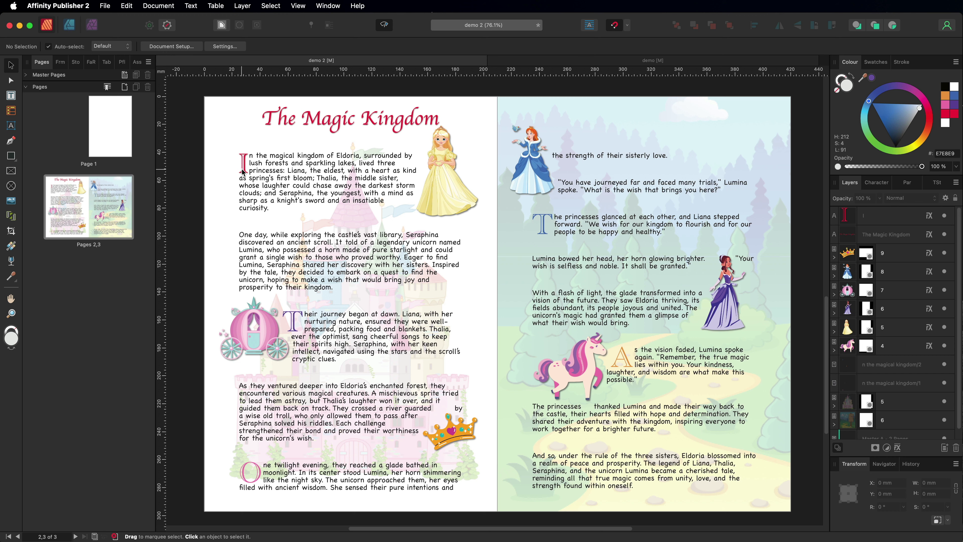
{"action": "scroll", "coordinate": [249, 170], "scroll_direction": "up", "scroll_amount": 5}
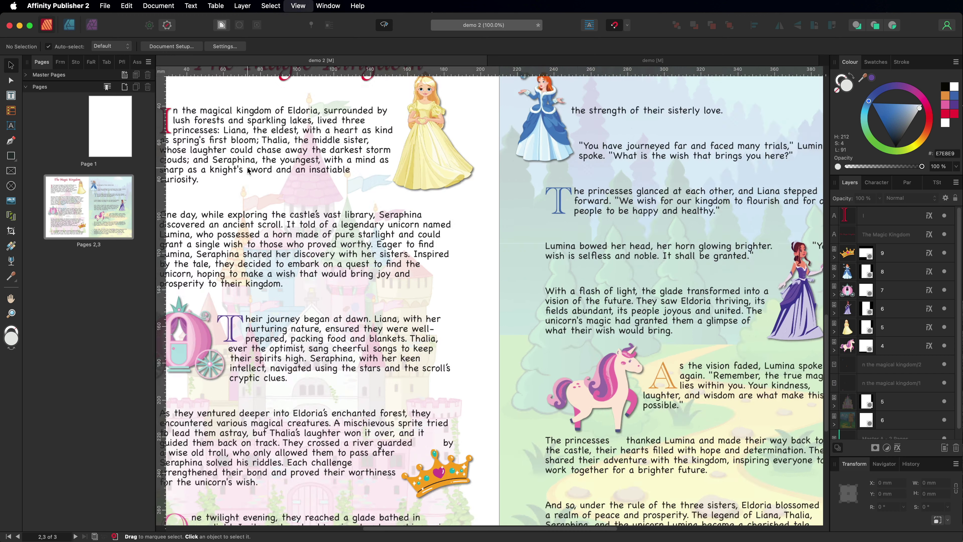
{"action": "scroll", "coordinate": [248, 171], "scroll_direction": "left", "scroll_amount": 5}
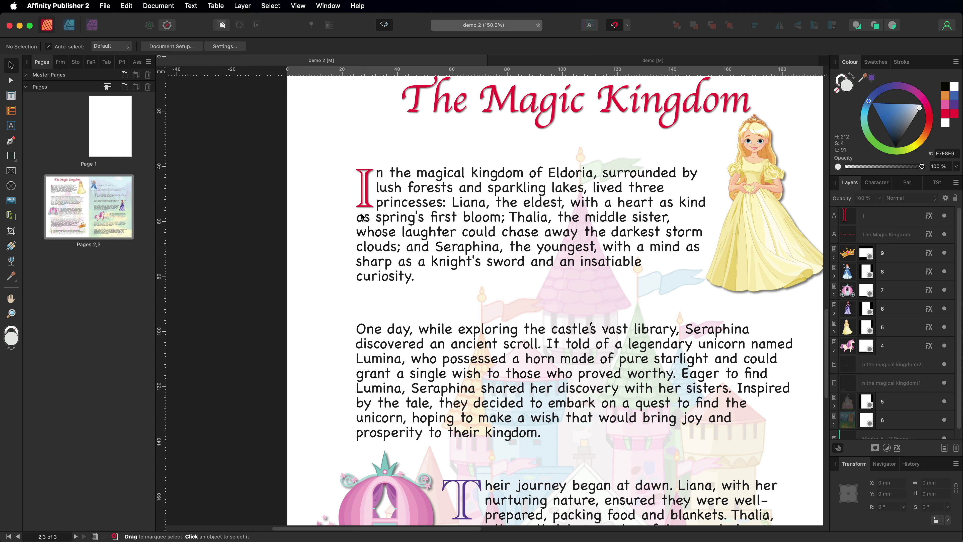
Turn on 3D, a roughly 1 px Bevel/Emboss and an Outline for the letter I.
{"action": "left_click", "coordinate": [368, 202]}
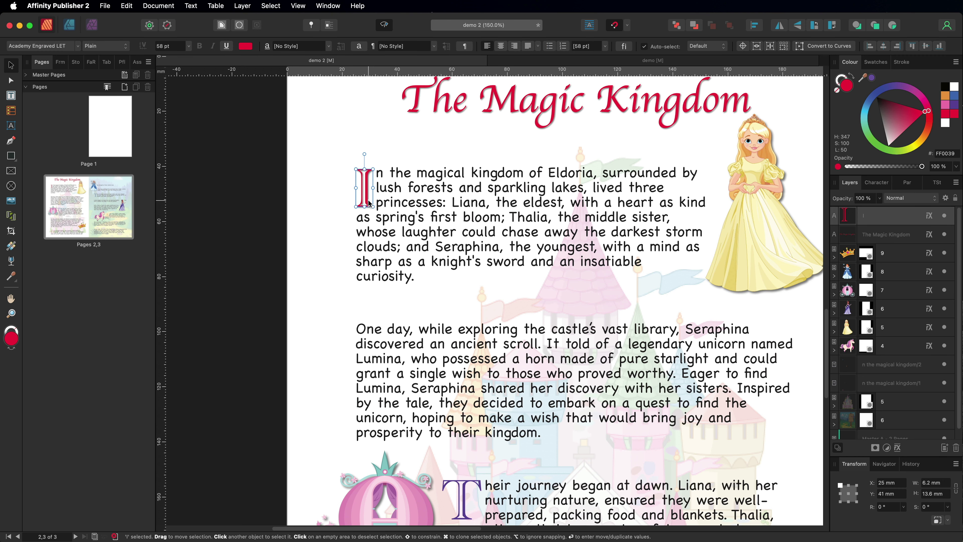
{"action": "left_click", "coordinate": [897, 448]}
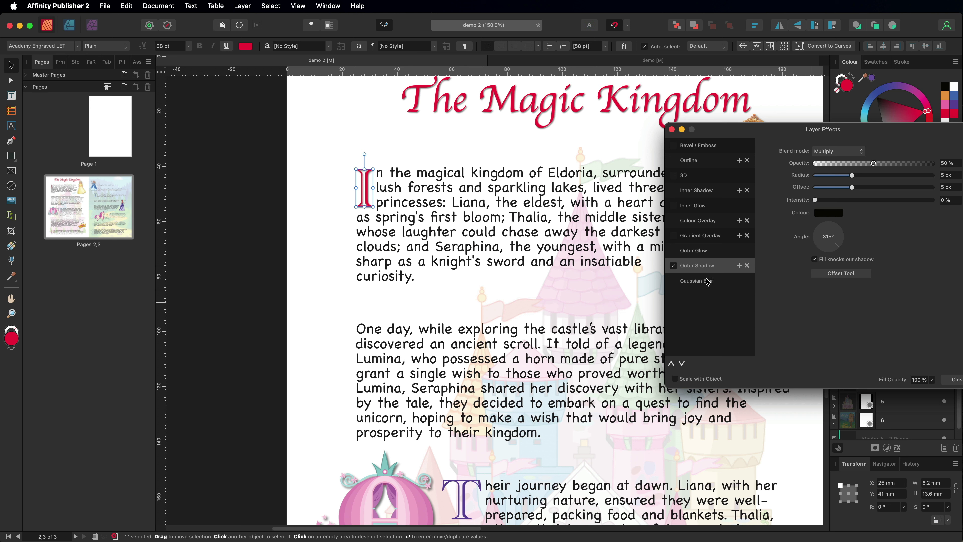
{"action": "left_click", "coordinate": [674, 175]}
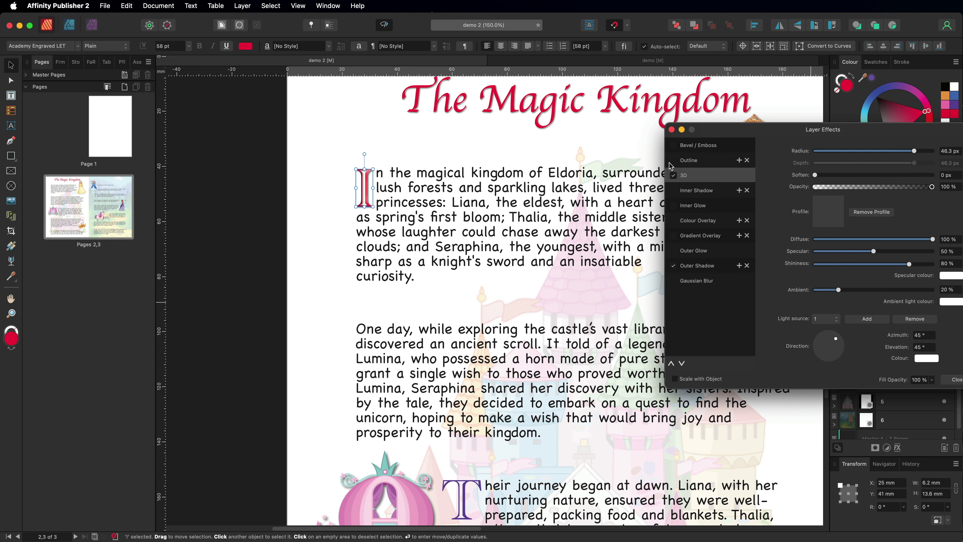
{"action": "left_click", "coordinate": [673, 145]}
{"action": "mouse_move", "coordinate": [856, 166]}
{"action": "left_mouse_down"}
{"action": "mouse_move", "coordinate": [890, 165]}
{"action": "mouse_move", "coordinate": [843, 166]}
{"action": "left_mouse_up"}
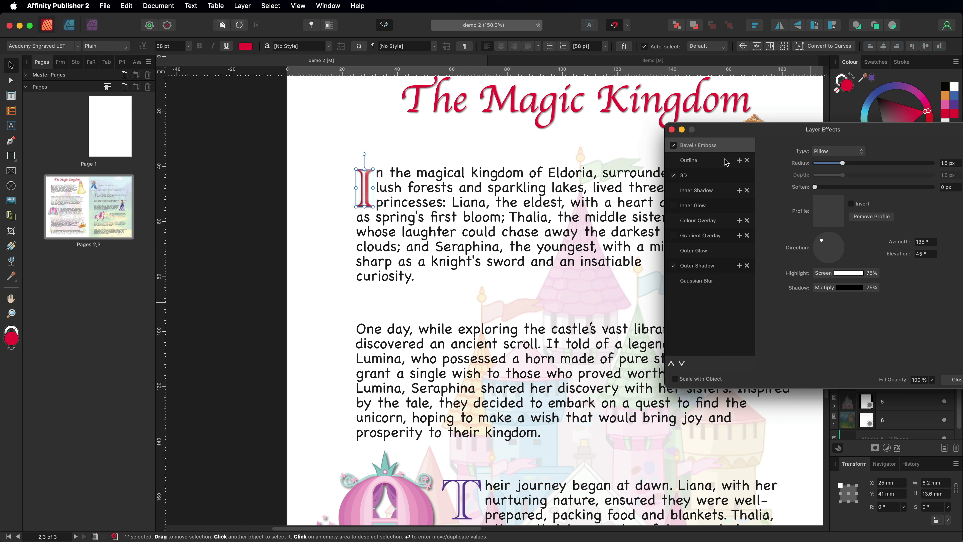
{"action": "left_click", "coordinate": [693, 160]}
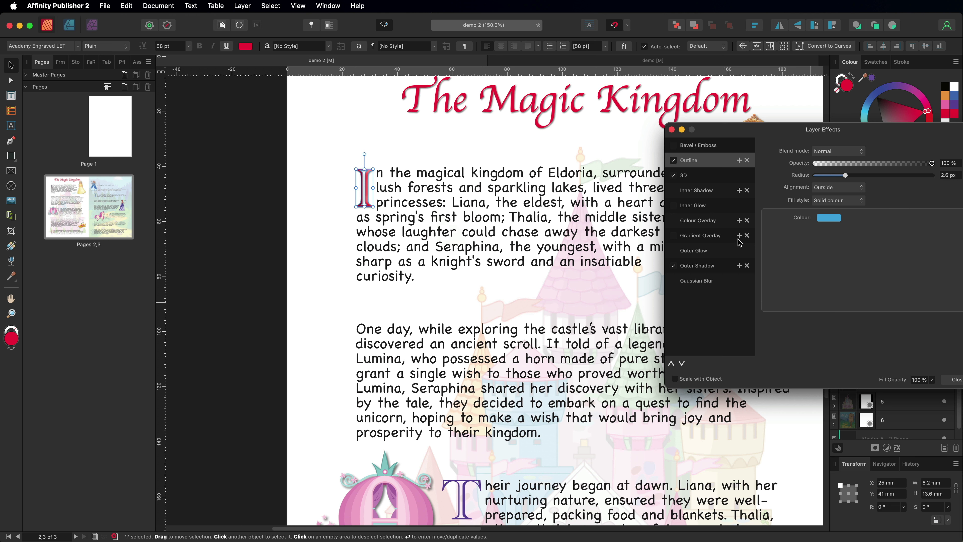
Set both Gradient Overlay stops to a pink sampled from the carriage.
{"action": "left_click", "coordinate": [697, 236]}
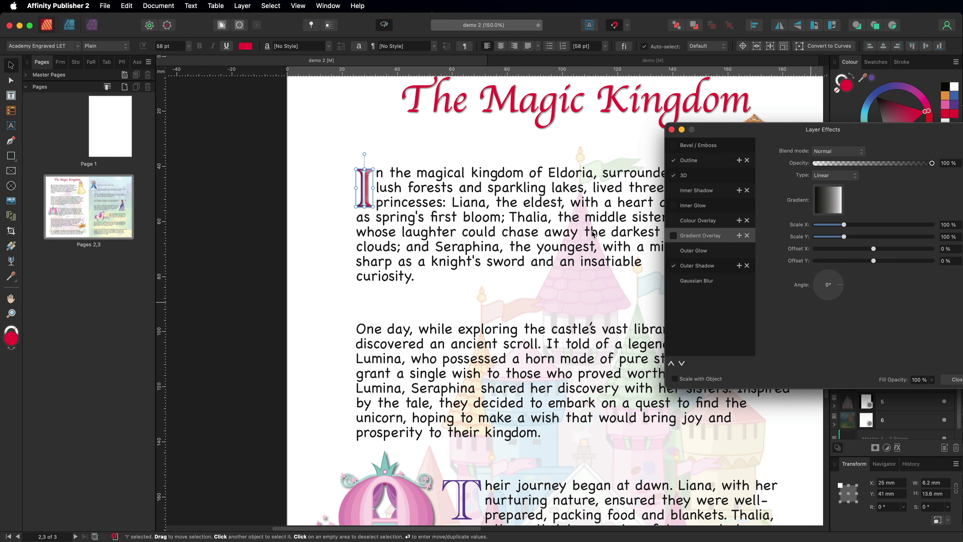
{"action": "left_click", "coordinate": [823, 201]}
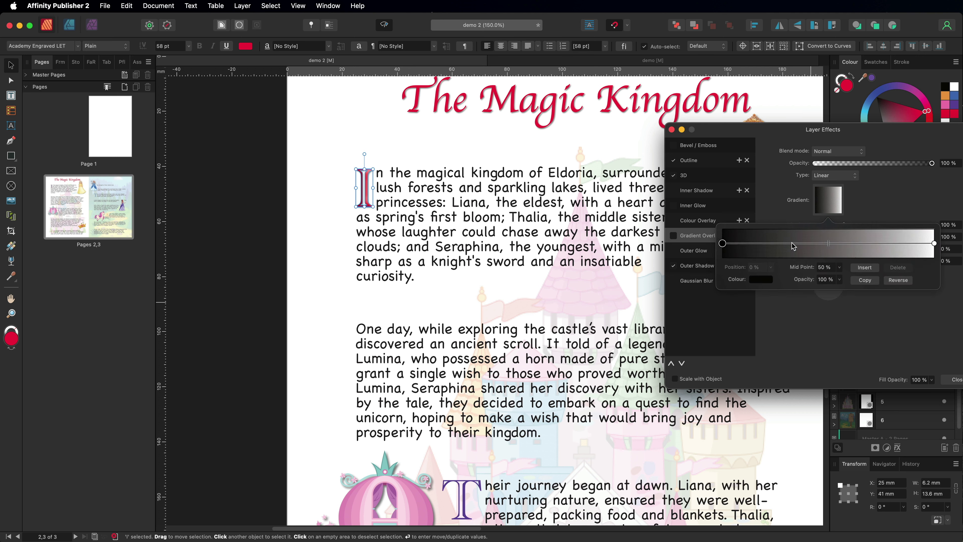
{"action": "left_click", "coordinate": [765, 280]}
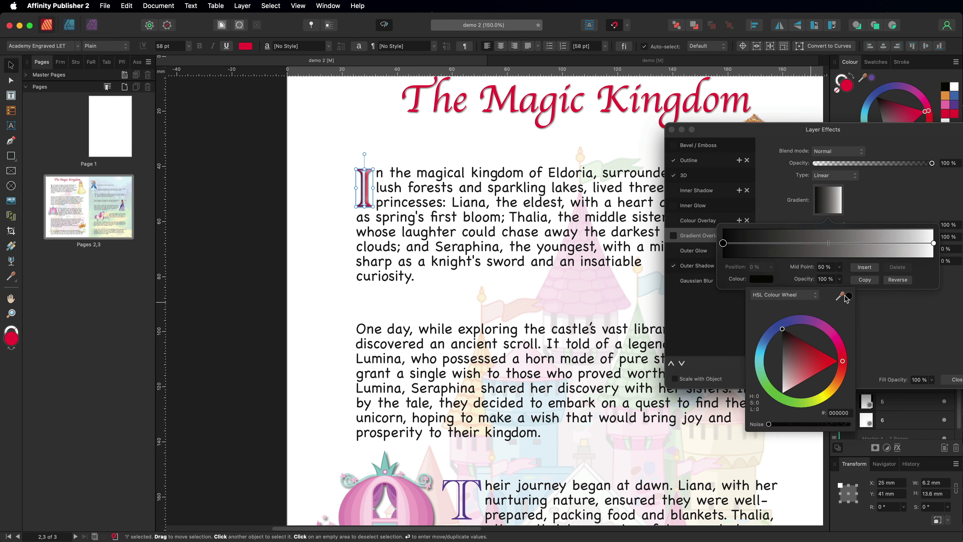
{"action": "left_click_drag", "start_coordinate": [840, 296], "coordinate": [406, 502]}
{"action": "left_click", "coordinate": [848, 298]}
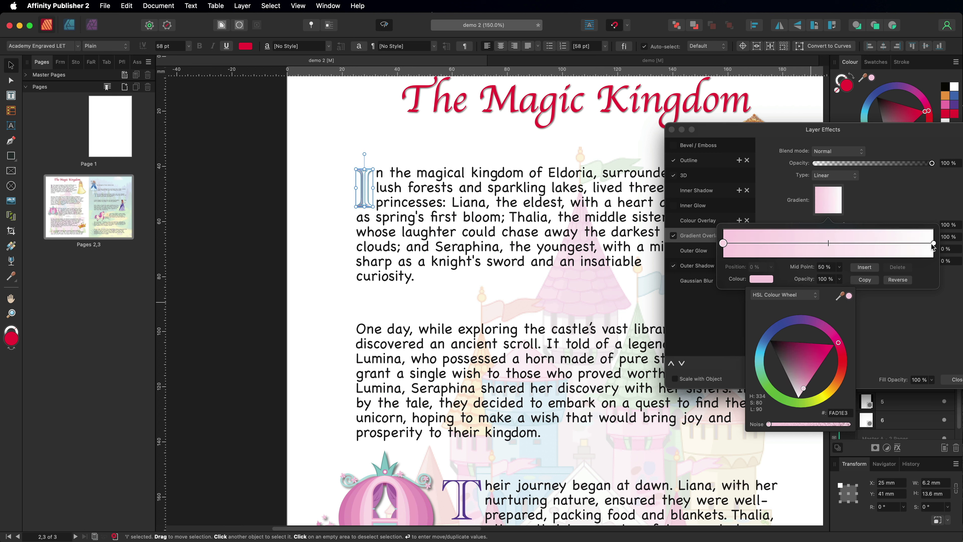
{"action": "left_click", "coordinate": [933, 242]}
{"action": "left_click", "coordinate": [761, 279]}
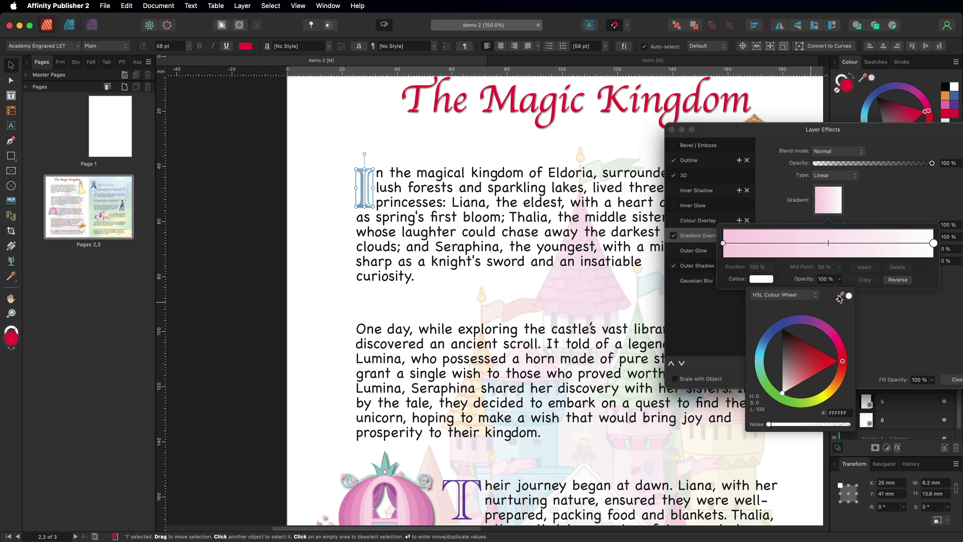
{"action": "left_click_drag", "start_coordinate": [840, 298], "coordinate": [353, 501]}
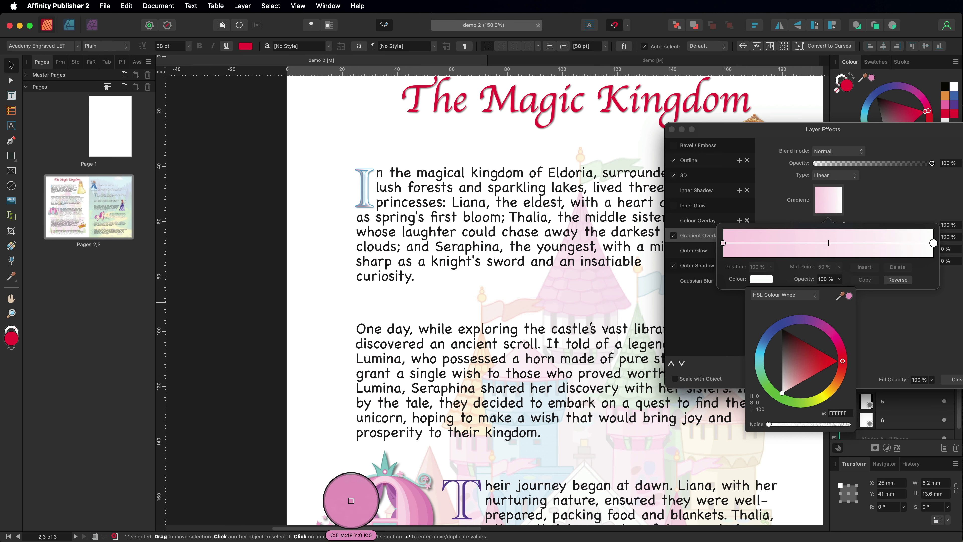
{"action": "left_click", "coordinate": [849, 296]}
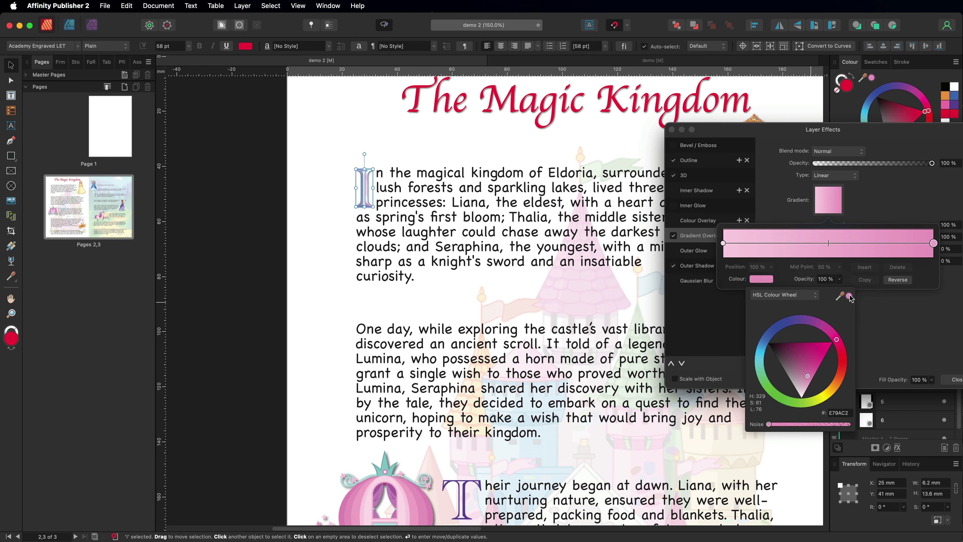
{"action": "left_click", "coordinate": [955, 380]}
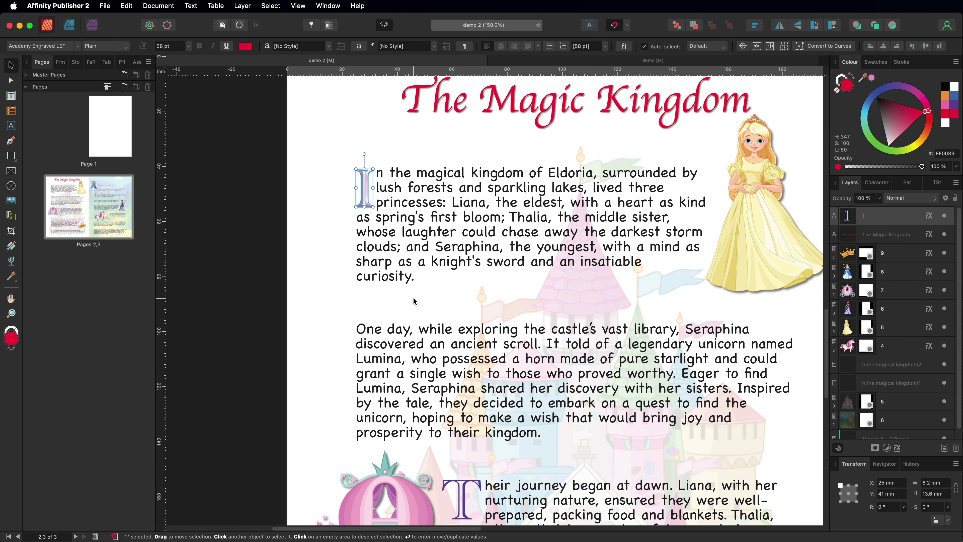
{"action": "key", "text": "super+equal"}
Select the faded castle background image and zoom the view out to 100%.
{"action": "left_click", "coordinate": [276, 227]}
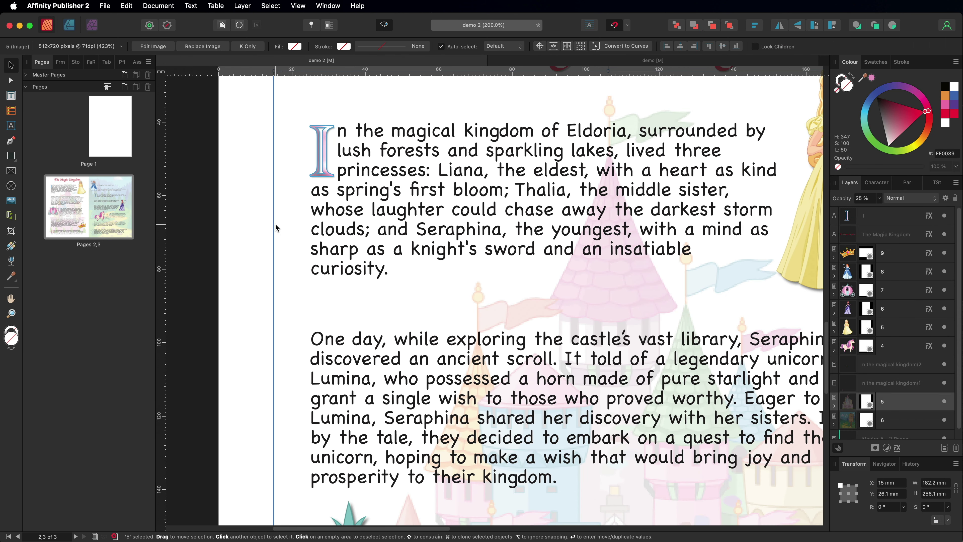
{"action": "scroll", "coordinate": [296, 212], "scroll_direction": "up", "scroll_amount": 2}
{"action": "scroll", "coordinate": [318, 193], "scroll_direction": "down", "scroll_amount": 6}
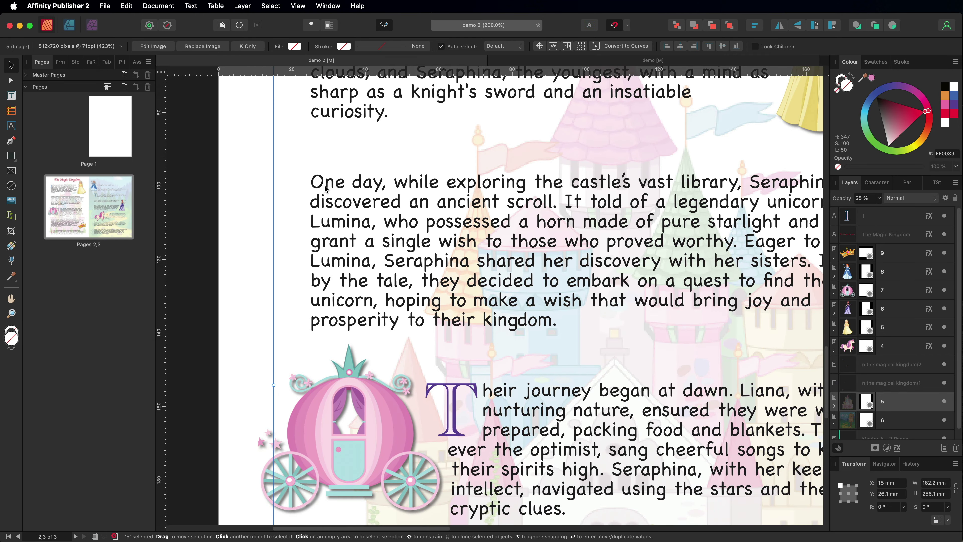
{"action": "scroll", "coordinate": [326, 189], "scroll_direction": "up", "scroll_amount": 3}
{"action": "key", "text": "super+minus"}
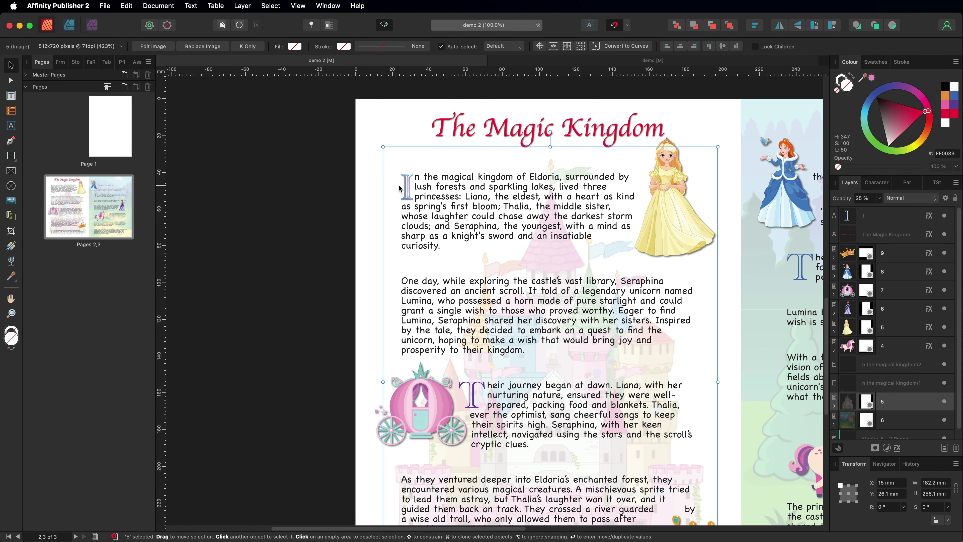
Turn off the drop cap I's Outline, 3D and Gradient Overlay layer effects.
{"action": "left_click", "coordinate": [408, 180]}
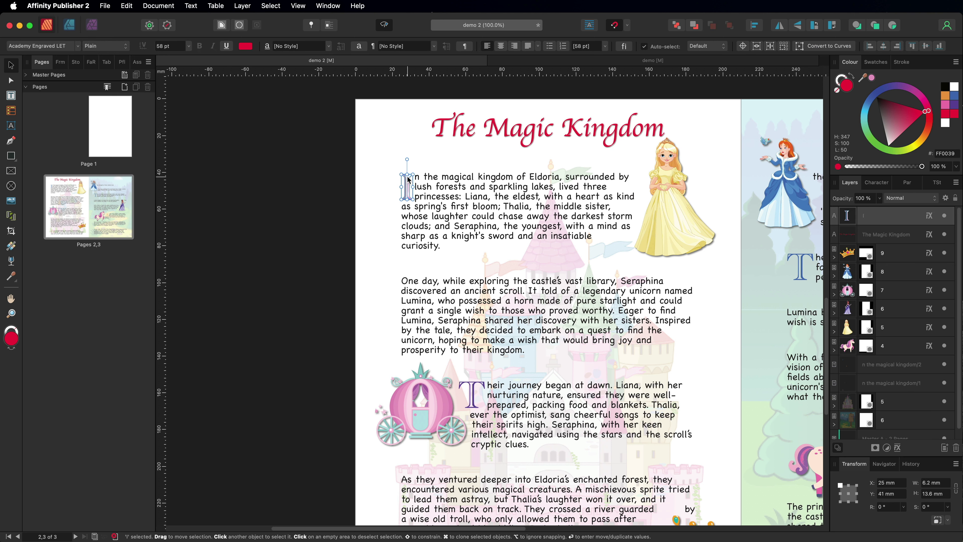
{"action": "left_click", "coordinate": [897, 448]}
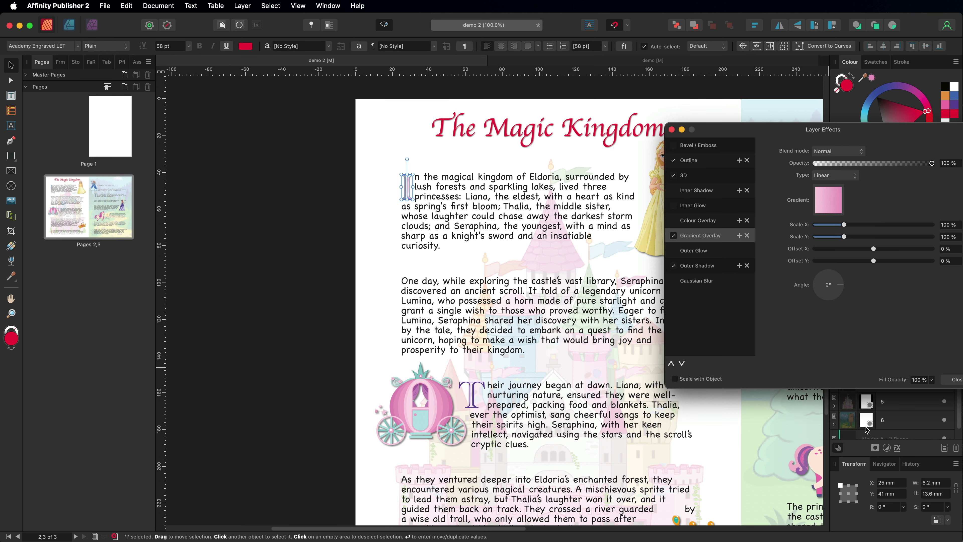
{"action": "left_click", "coordinate": [673, 160]}
{"action": "left_click", "coordinate": [673, 175]}
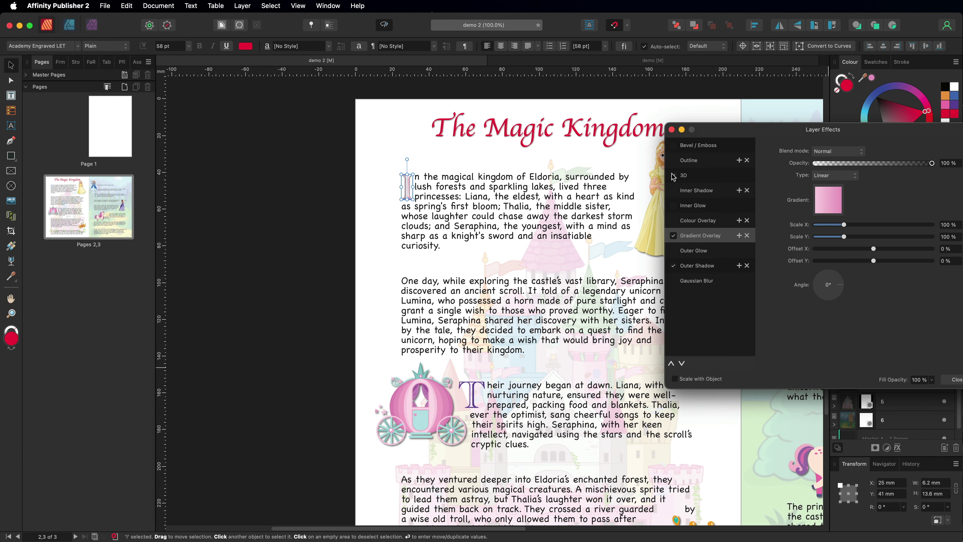
{"action": "left_click", "coordinate": [673, 236]}
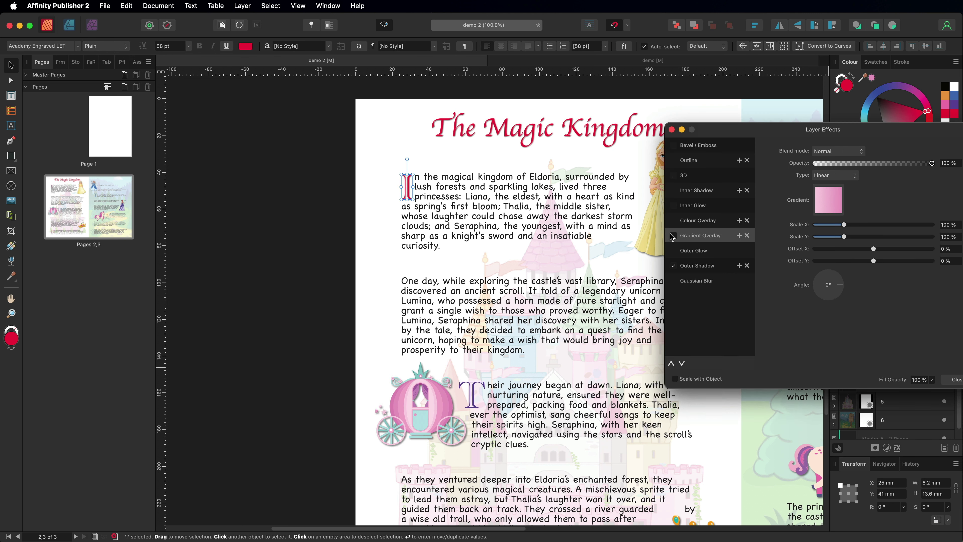
{"action": "left_click", "coordinate": [952, 379]}
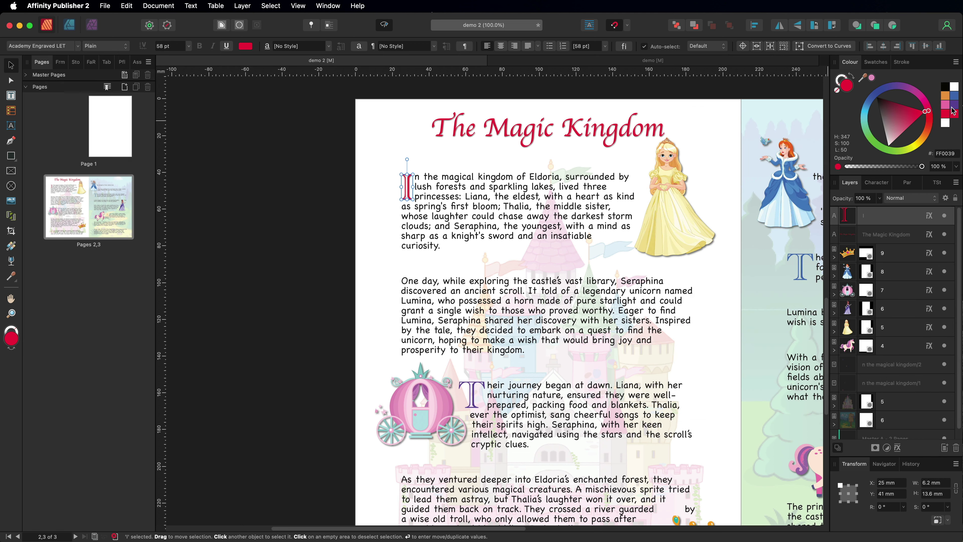
Try blue and orange on the drop cap, then settle on solid red and deselect it.
{"action": "left_click", "coordinate": [954, 95]}
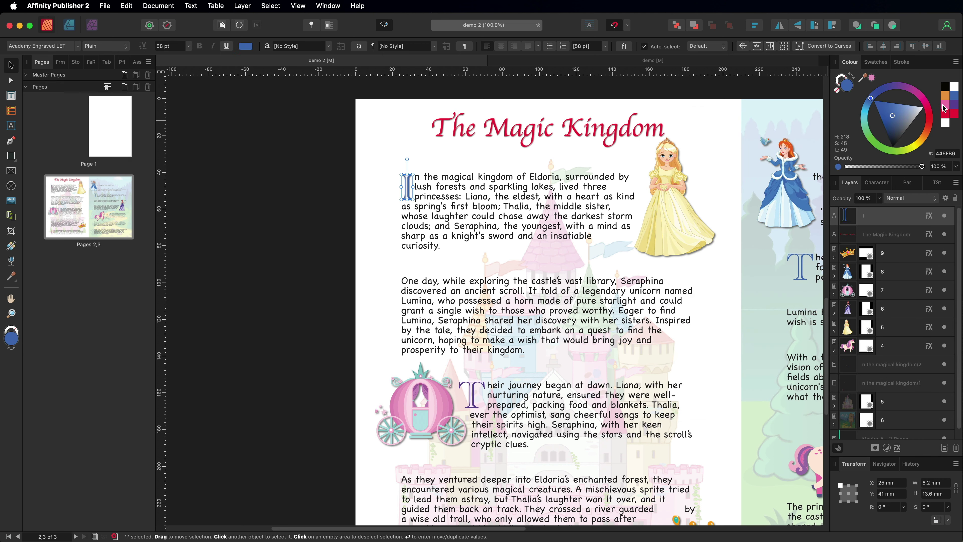
{"action": "left_click", "coordinate": [945, 100]}
{"action": "left_click", "coordinate": [955, 114]}
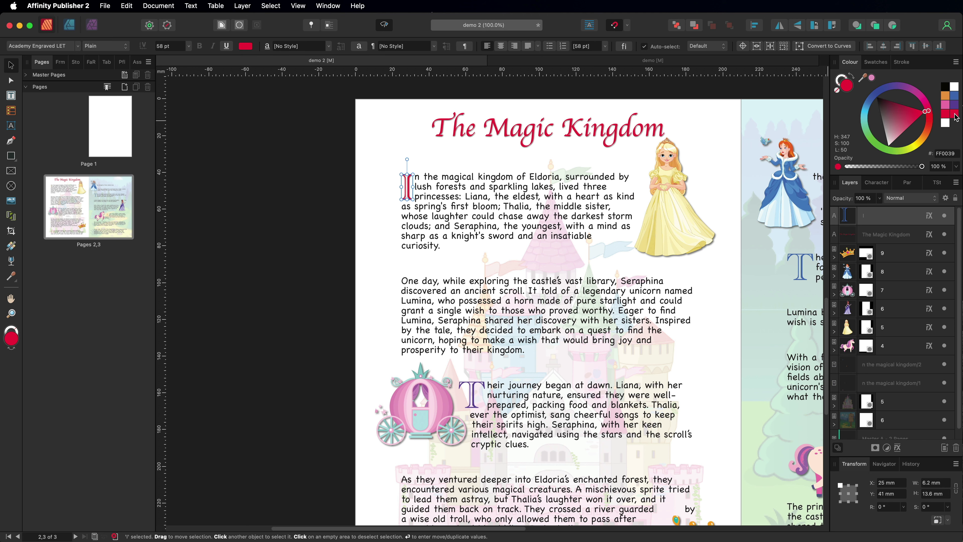
{"action": "left_click", "coordinate": [312, 129]}
{"action": "scroll", "coordinate": [314, 129], "scroll_direction": "right", "scroll_amount": 5}
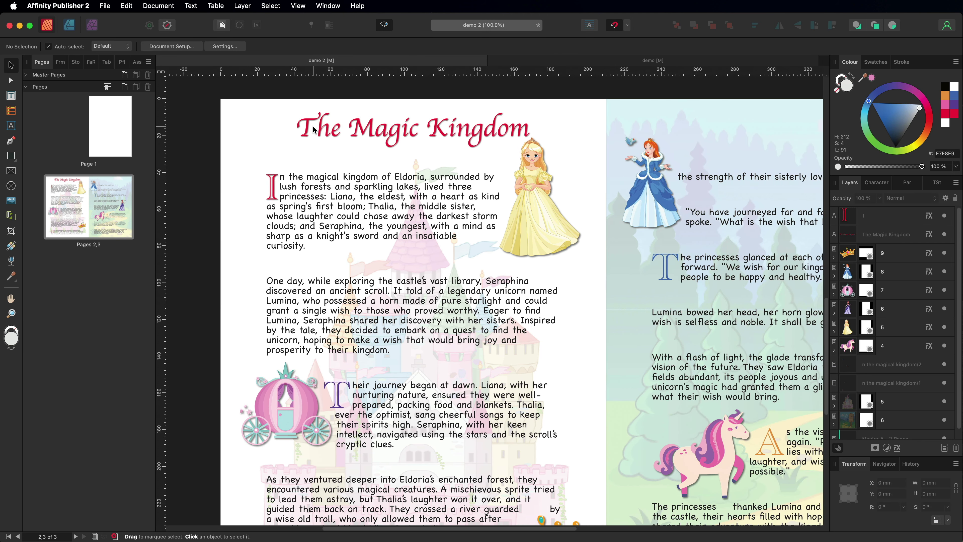
{"action": "scroll", "coordinate": [314, 130], "scroll_direction": "down", "scroll_amount": 2}
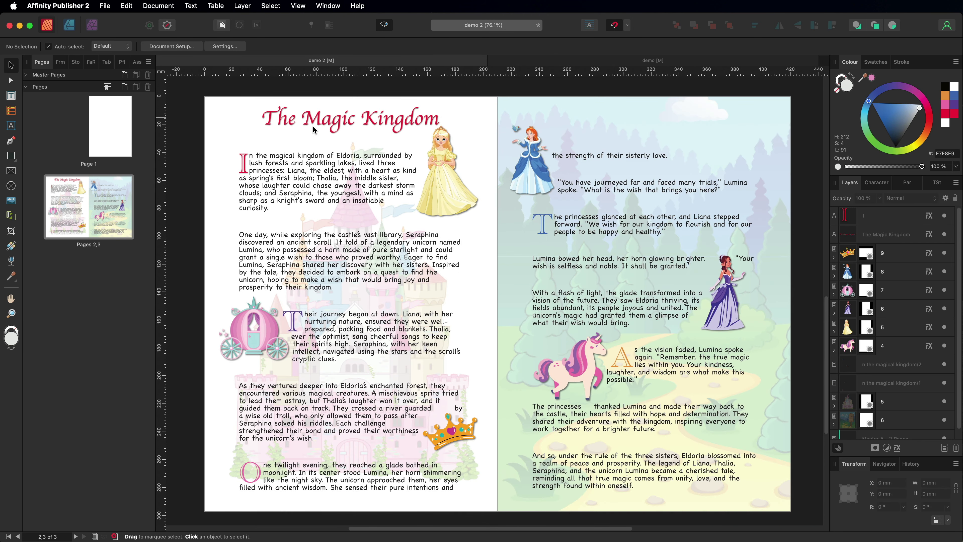